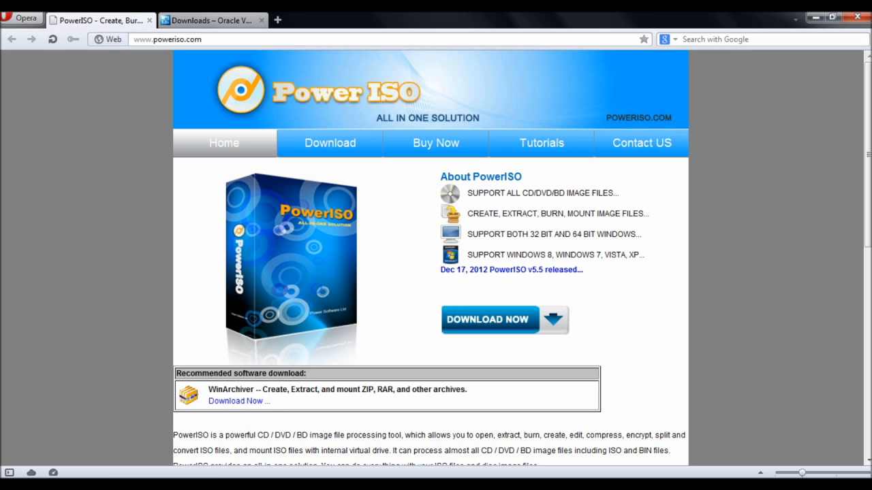
Step: Start and cancel the PowerISO installer download, then return to the 'Downloads – Oracle VirtualBox' tab
click(488, 320)
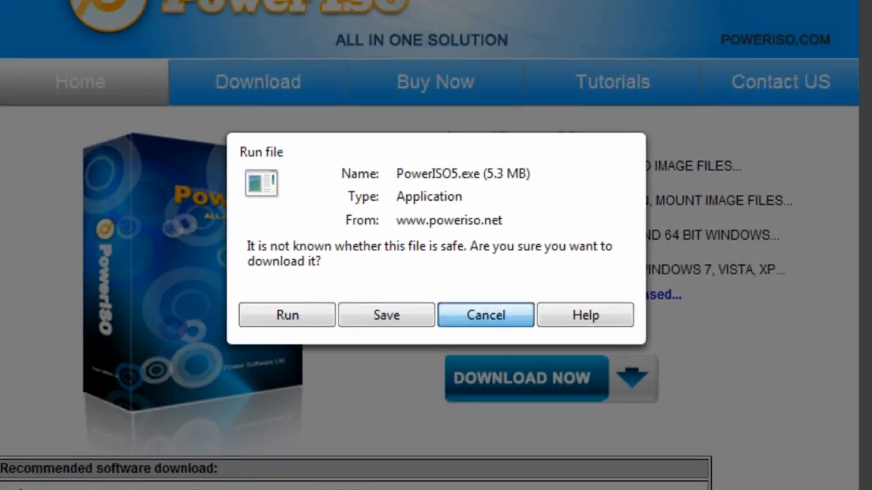
click(539, 404)
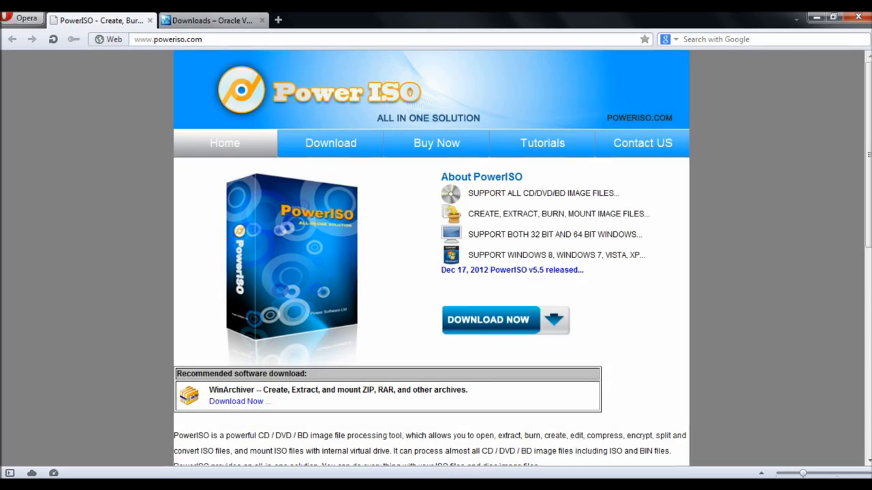
click(211, 20)
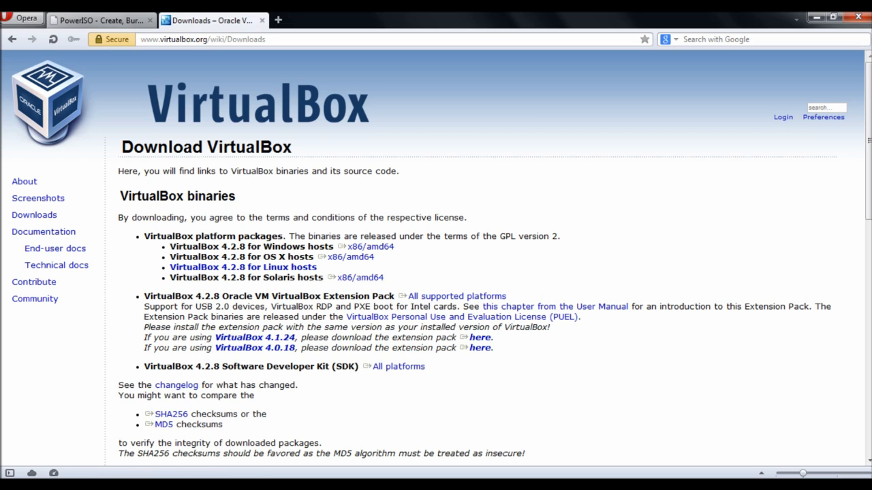
Step: Reload the VirtualBox downloads page from the sidebar's Downloads link
click(34, 215)
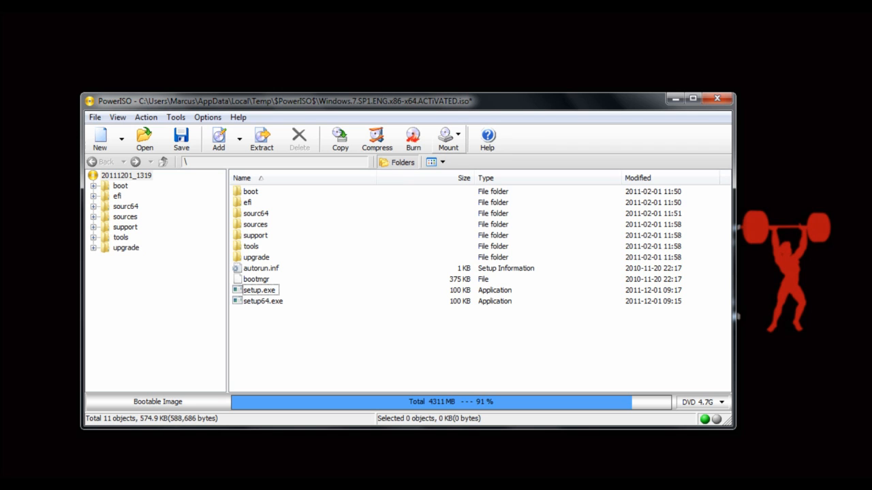
click(448, 139)
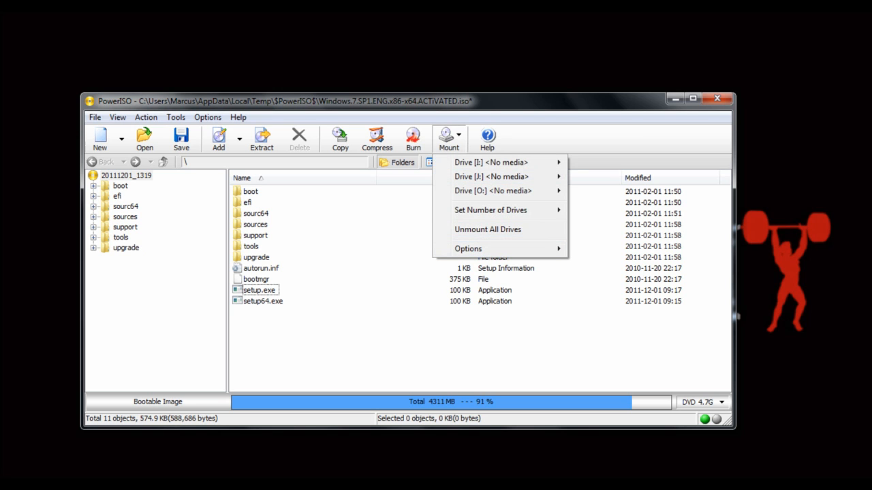
mouse_move(490, 209)
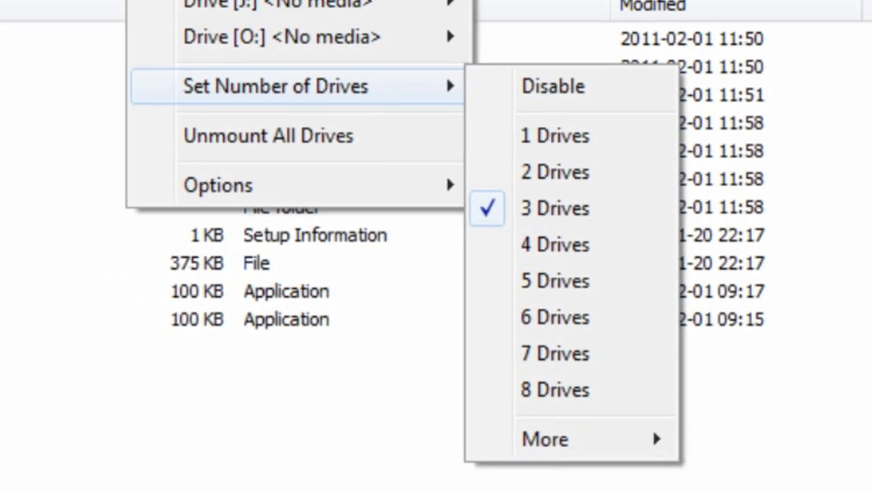
key(Escape)
key(Escape)
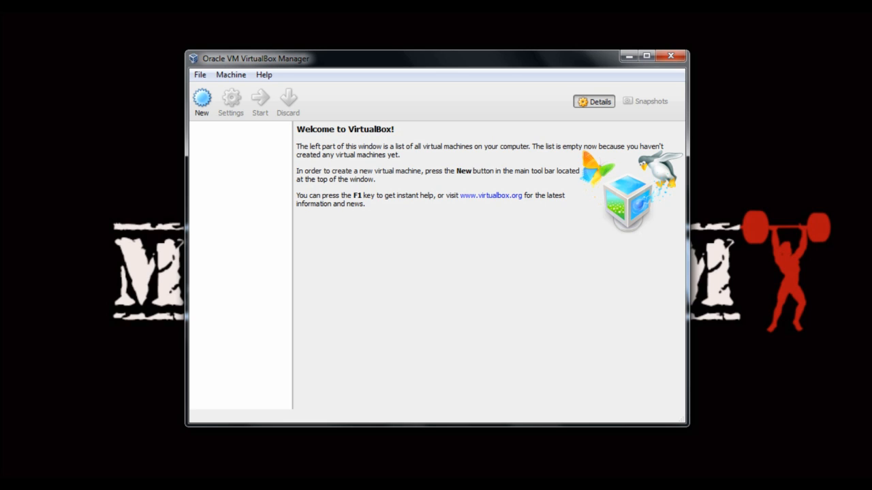
Step: Start a new virtual machine named Winserv2k8r2 with type Microsoft Windows
click(201, 99)
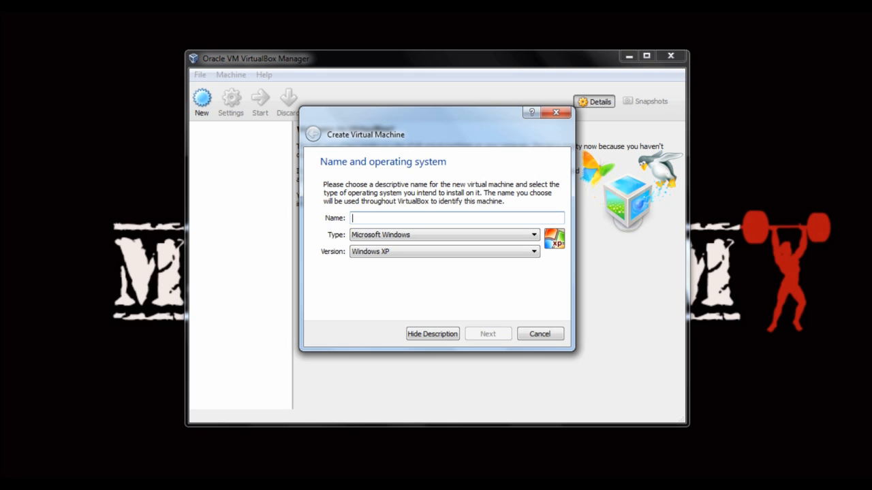
text(Wi)
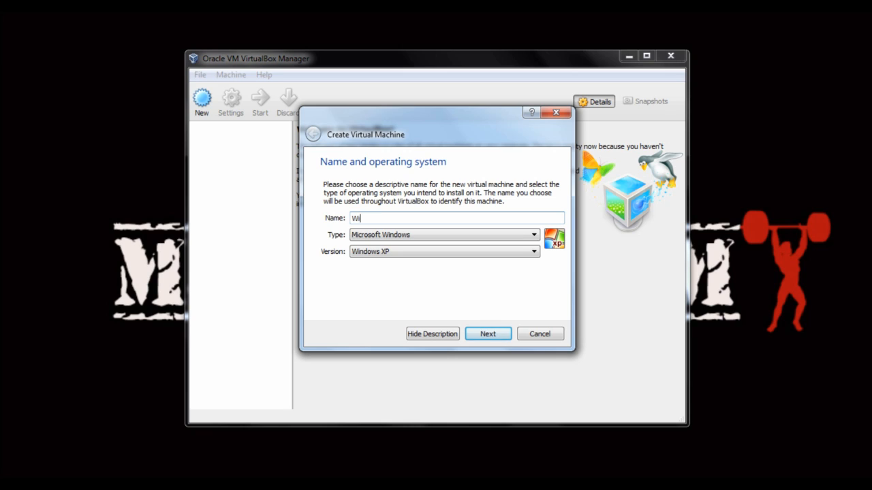
text(nserv2k8r2)
click(444, 235)
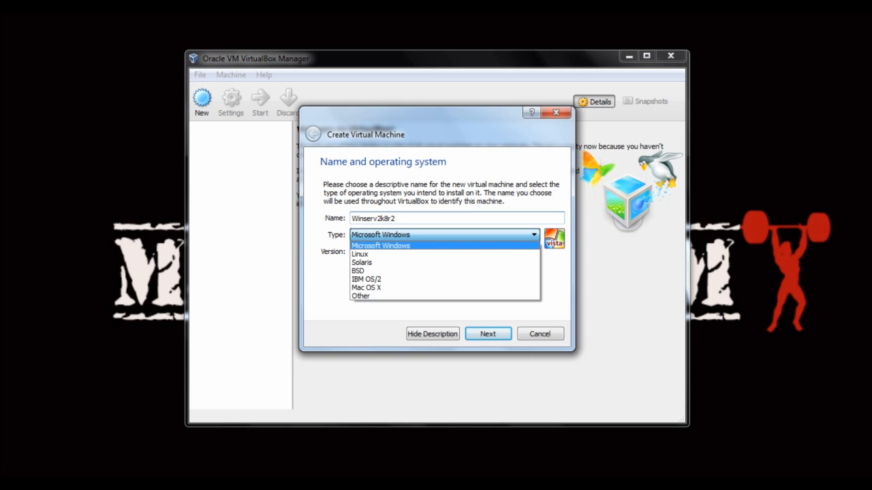
key(Down)
key(Down)
key(Down)
key(Down)
key(Down)
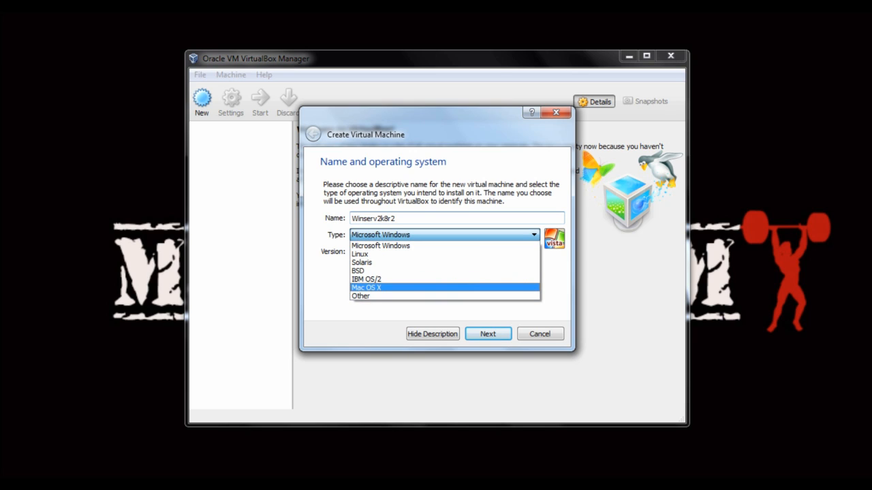
key(Up)
key(Up)
key(Up)
key(Up)
key(Up)
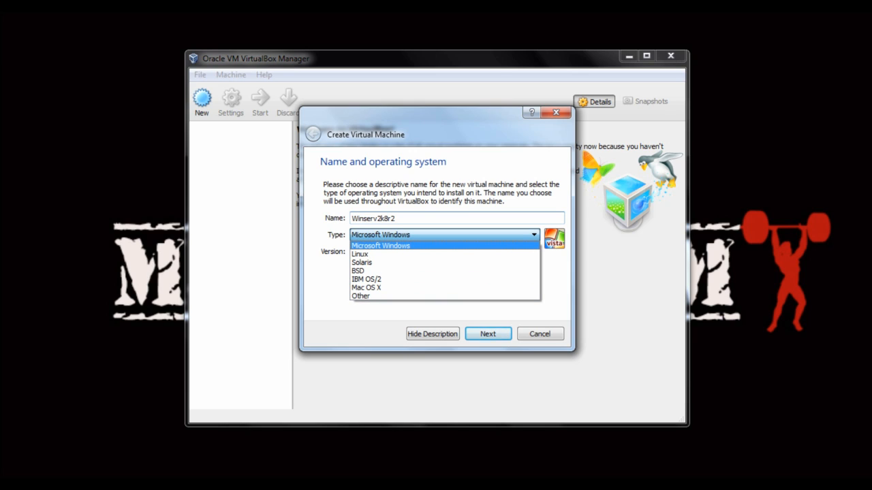
key(Return)
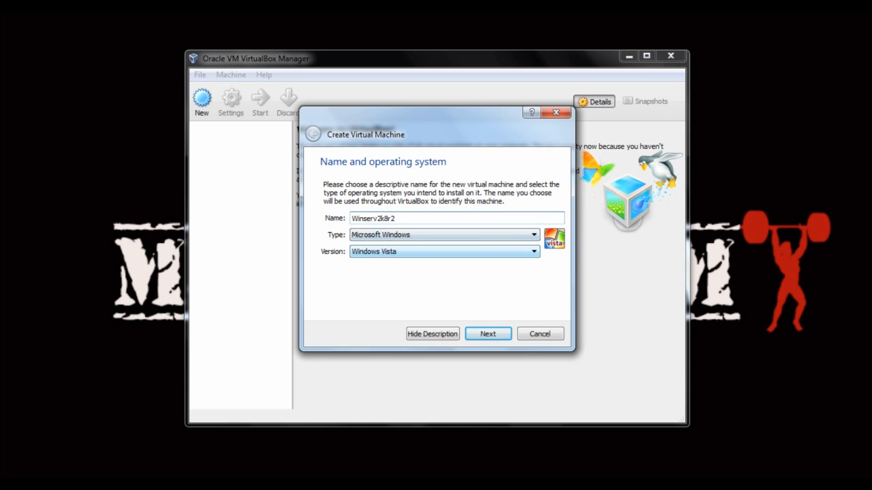
Step: Choose Windows 2008 (64 bit) as the machine's version
click(444, 252)
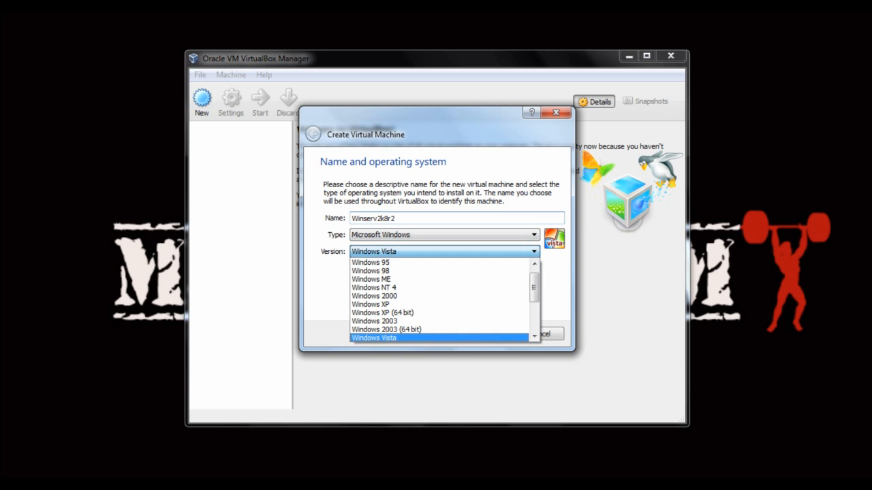
scroll(439, 270, down, 2)
scroll(439, 300, down, 1)
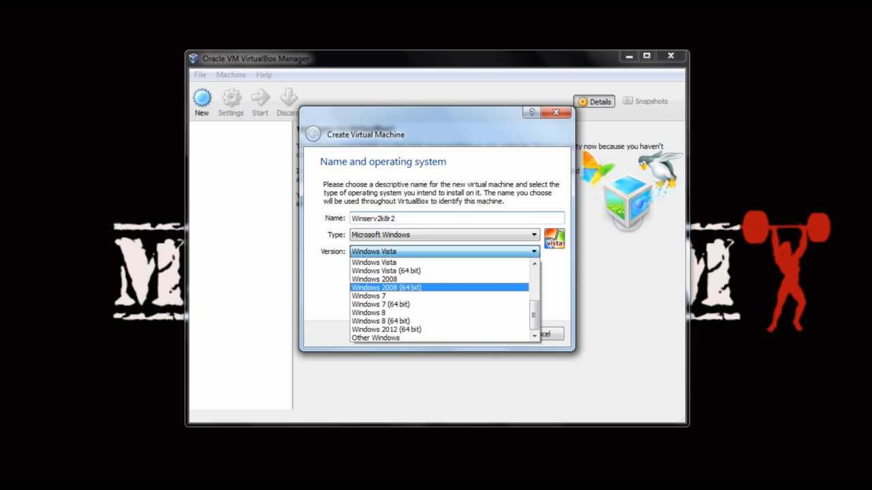
click(408, 287)
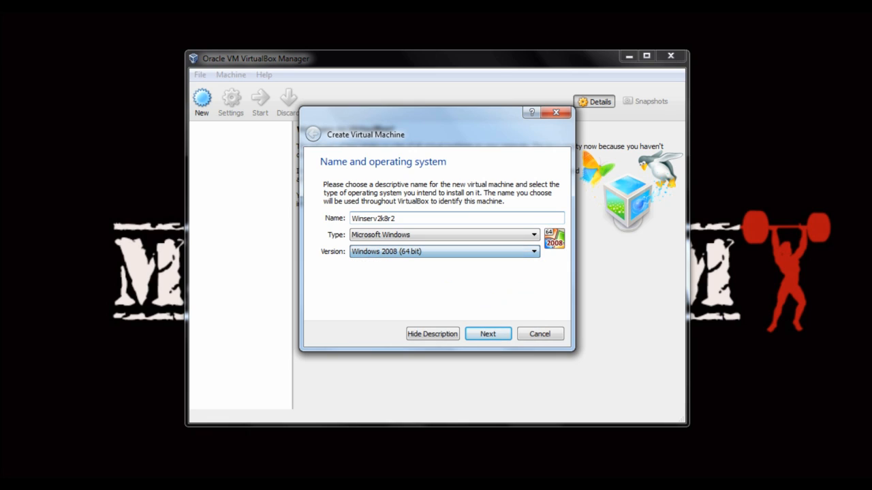
Step: Give the Winserv2k8r2 machine 1024 MB of memory and continue to the hard drive step
key(Return)
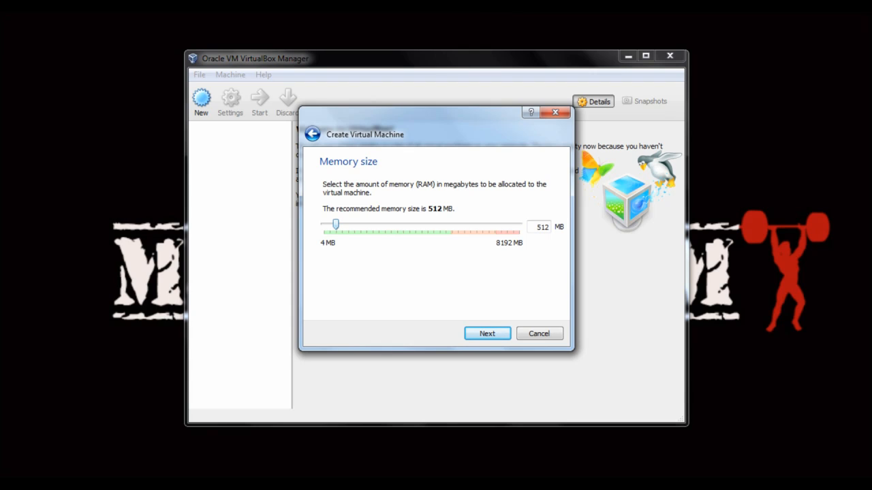
drag(335, 225, 348, 225)
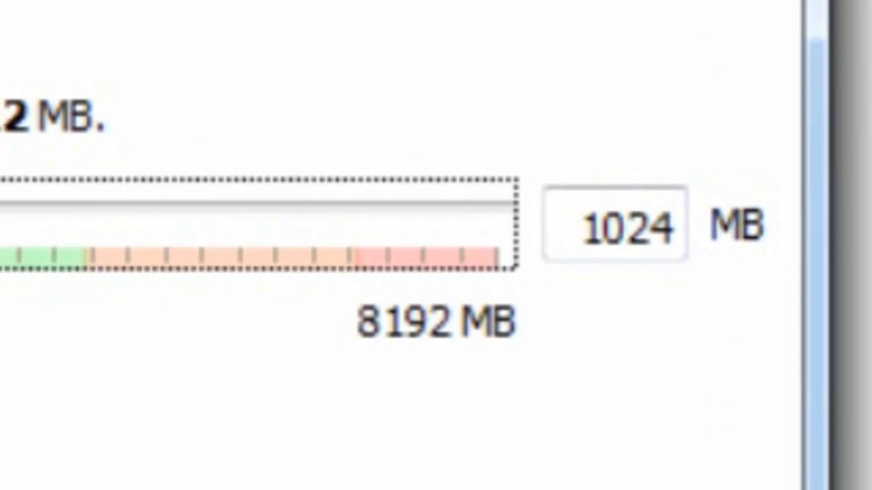
click(487, 334)
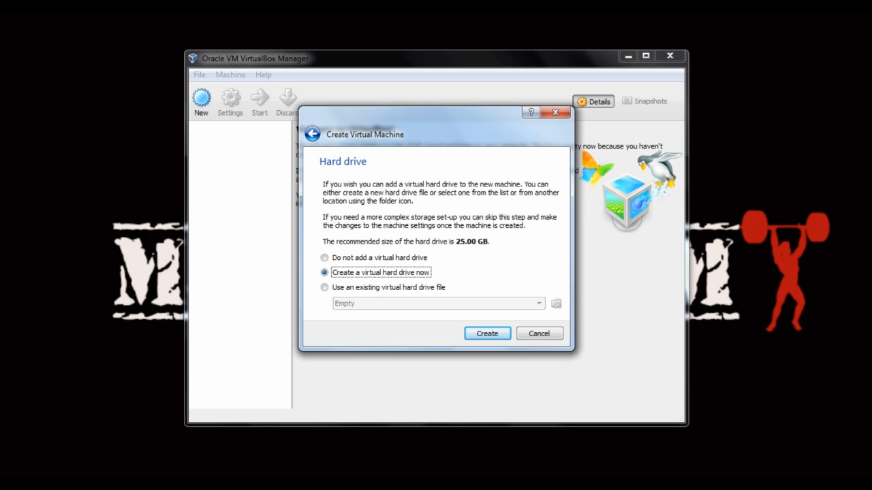
Step: Create a dynamically allocated VDI disk Winserv2k8r2.vdi, adjusting its size and save location
key(Return)
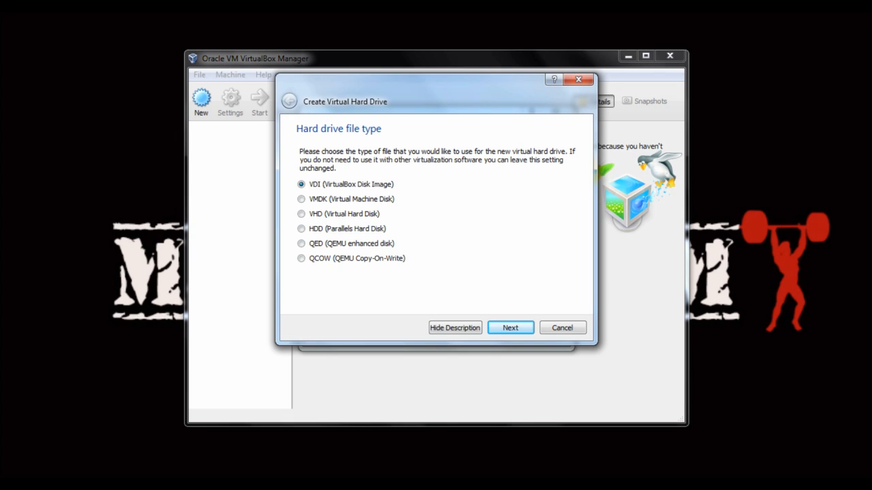
key(Return)
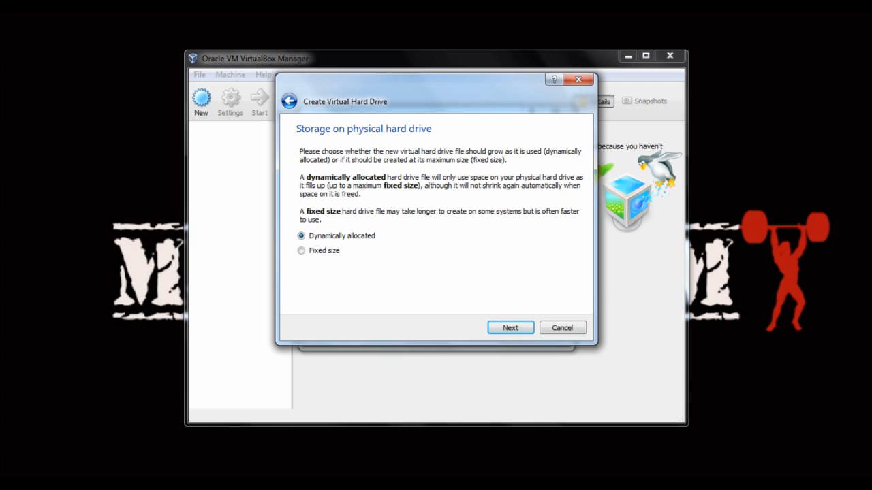
key(Return)
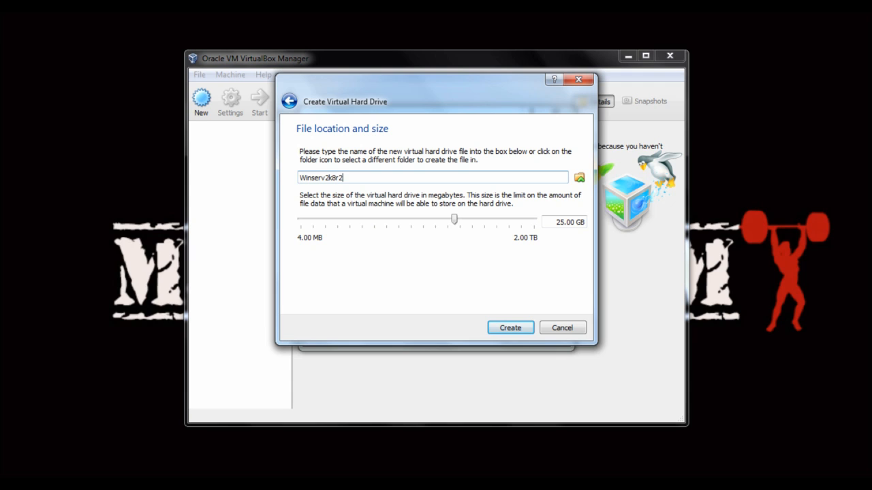
drag(454, 219, 450, 219)
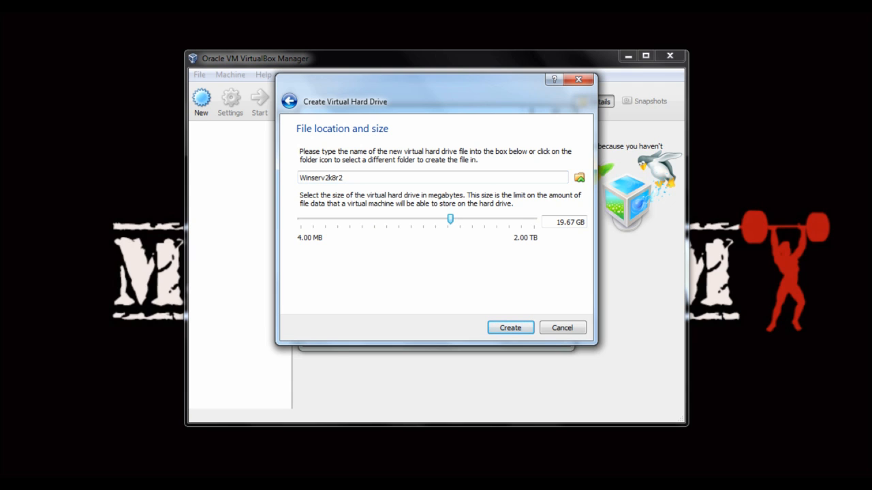
click(579, 178)
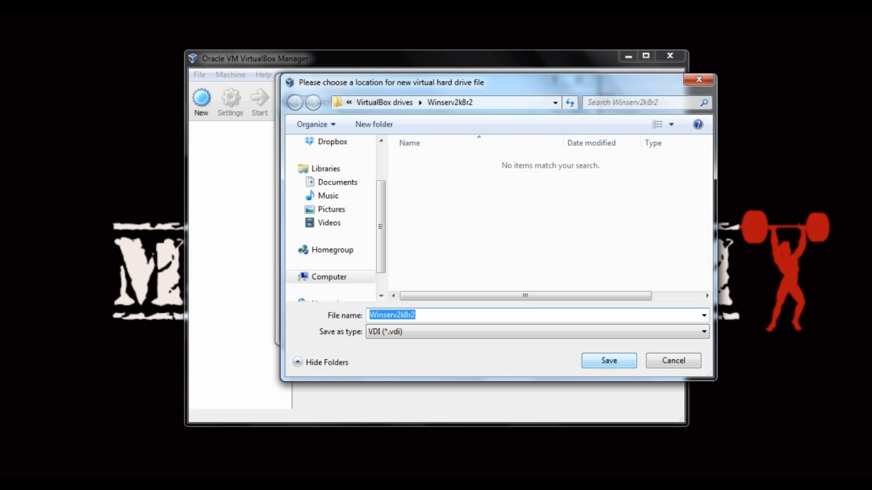
key(Return)
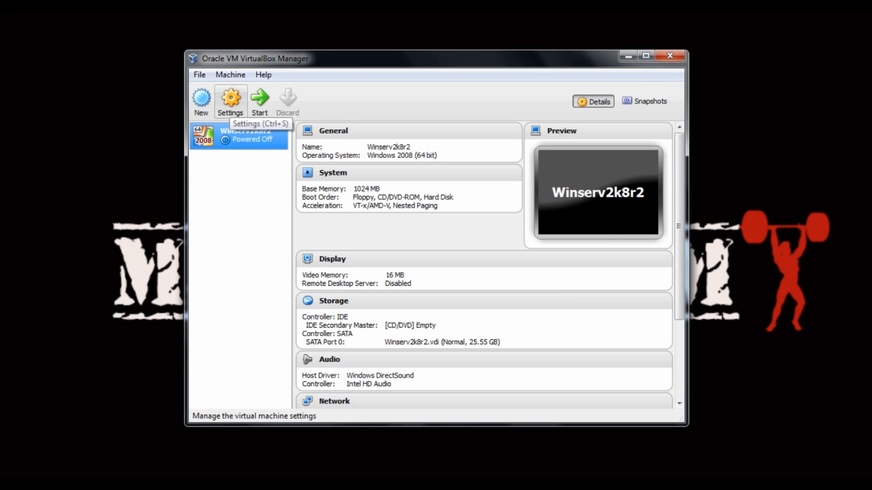
Step: In Winserv2k8r2's settings, review the General Advanced and Description pages, then go to System
click(230, 103)
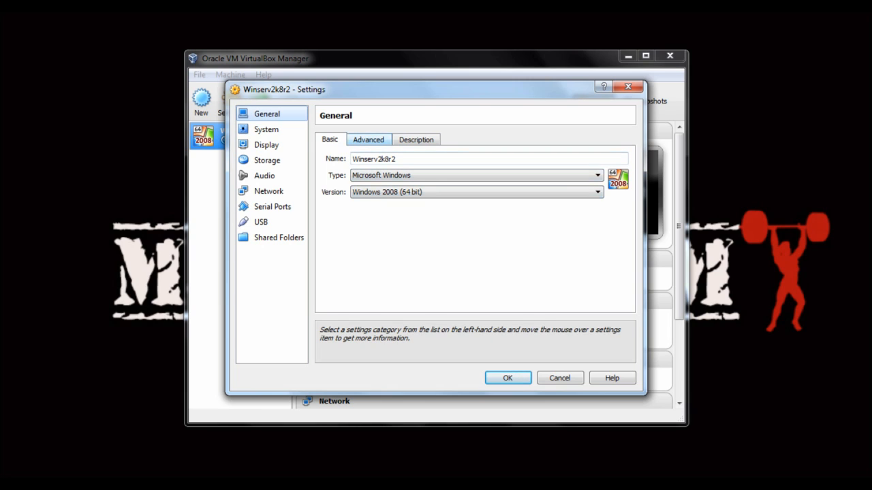
click(368, 139)
click(416, 140)
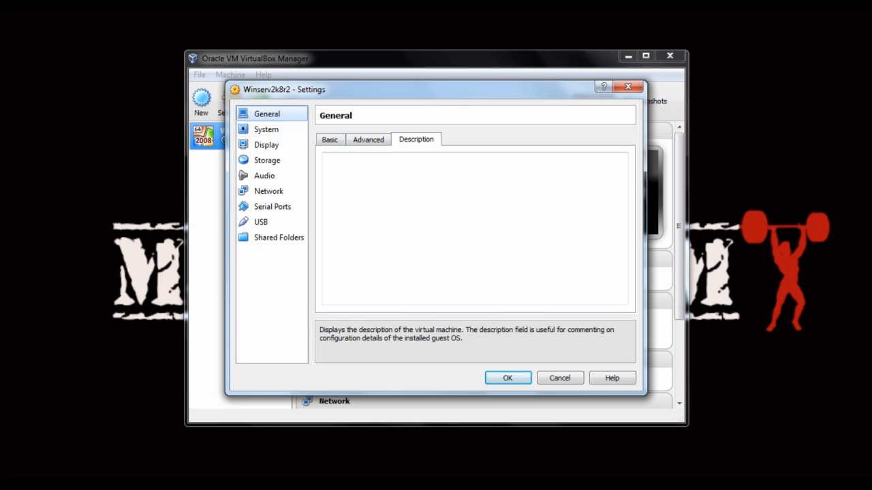
click(266, 130)
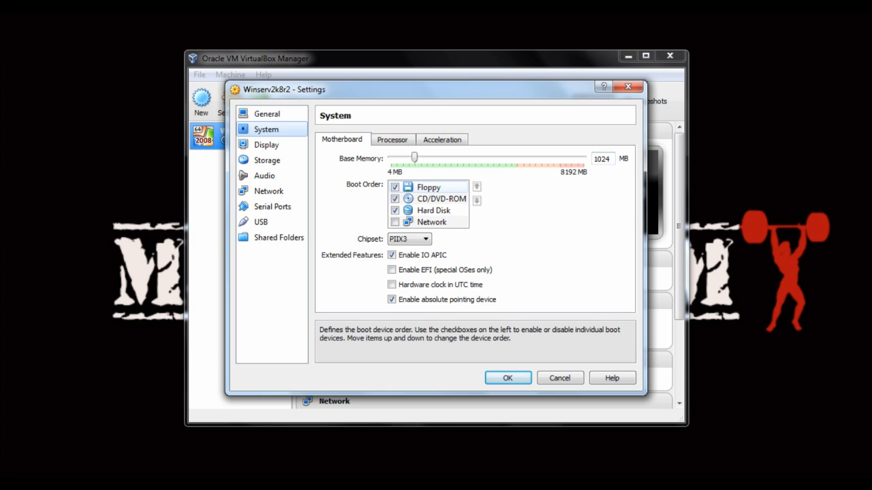
Step: Remove Floppy from the boot order, review Processor and Acceleration, then go to Display
click(395, 187)
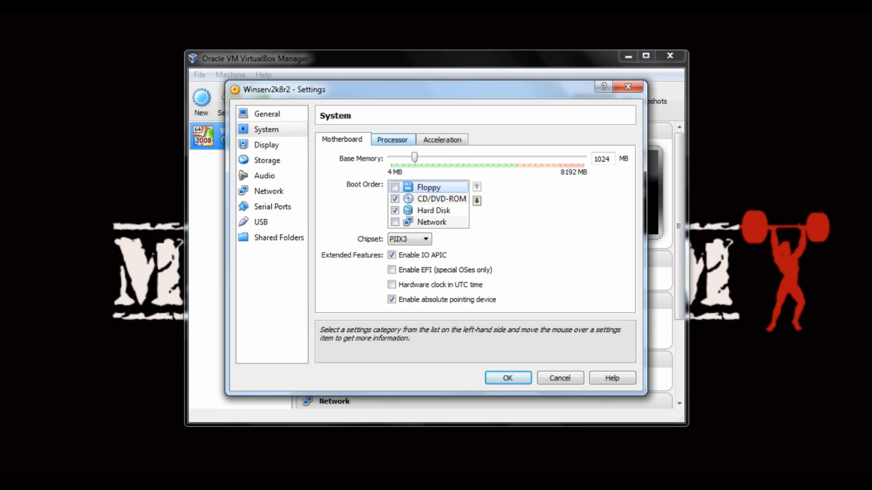
click(392, 140)
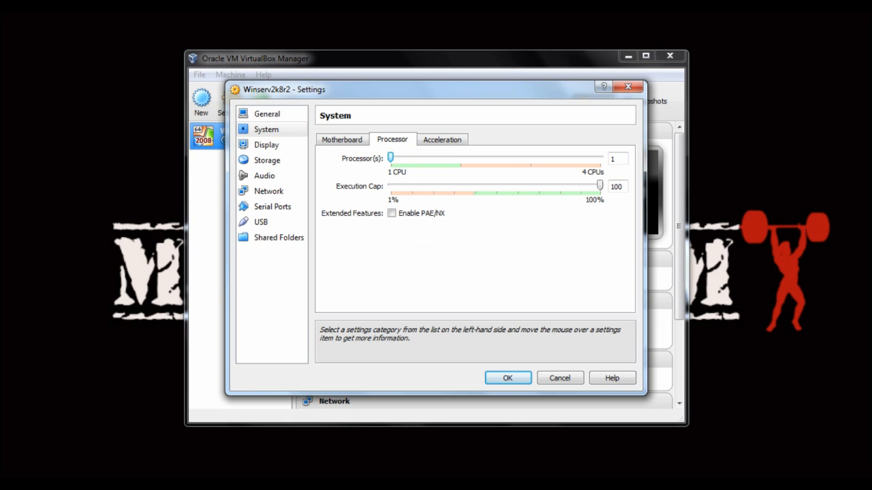
click(442, 139)
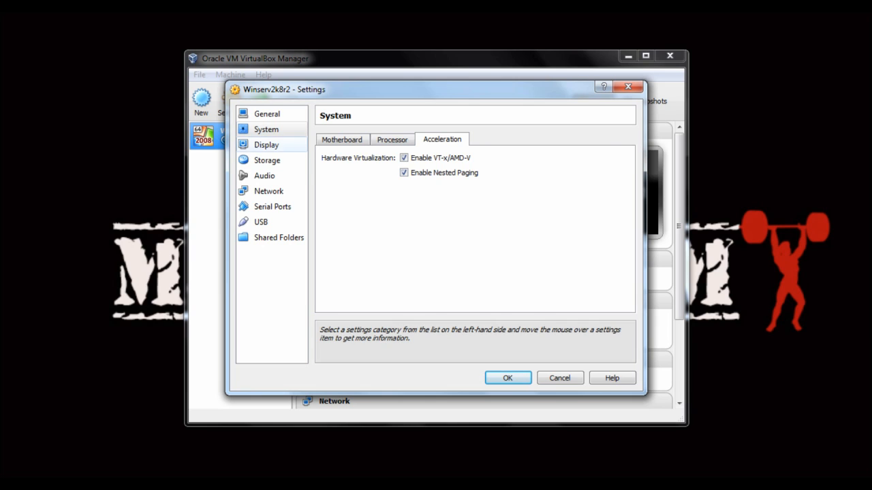
click(266, 146)
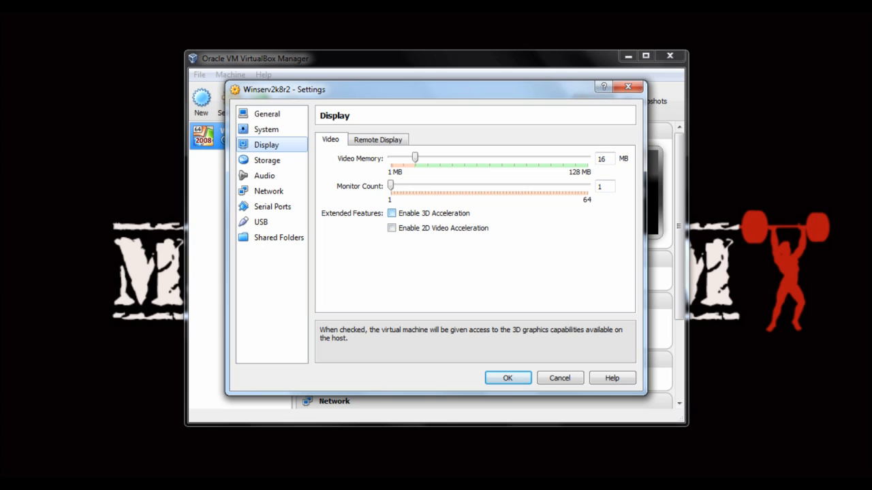
Step: Enable 3D acceleration and raise video memory to 256 MB, then go to Storage
click(392, 213)
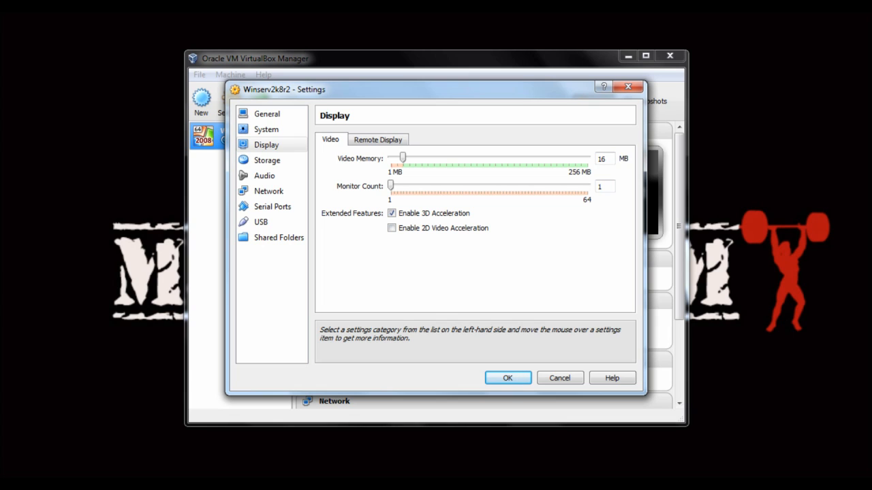
drag(402, 157, 587, 157)
click(378, 140)
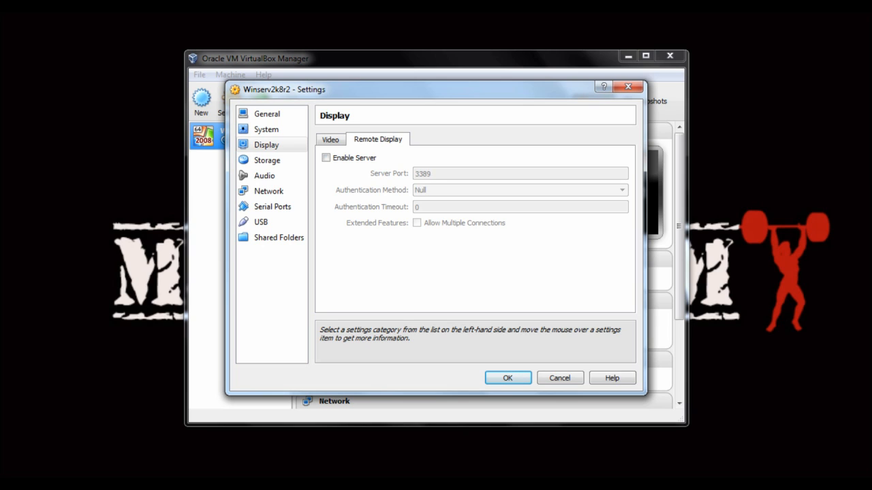
click(267, 161)
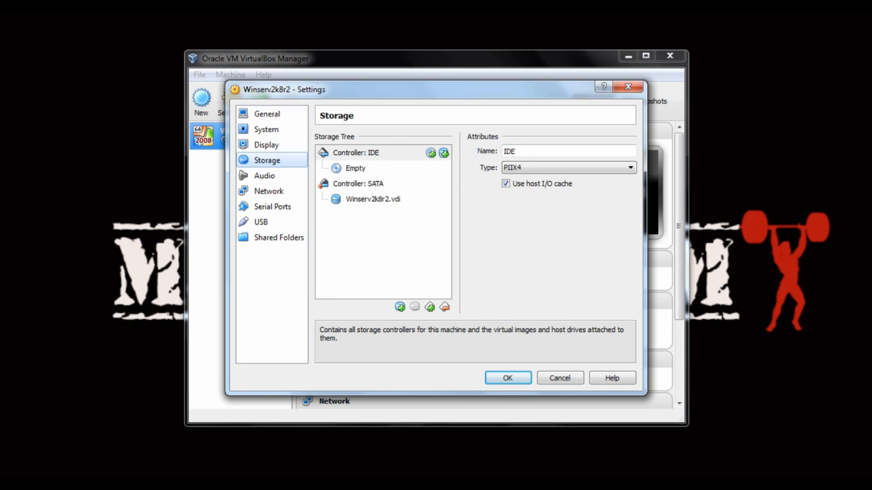
Step: Inspect the Winserv2k8r2.vdi disk and the empty CD/DVD drive without changes, then go to Audio
click(373, 200)
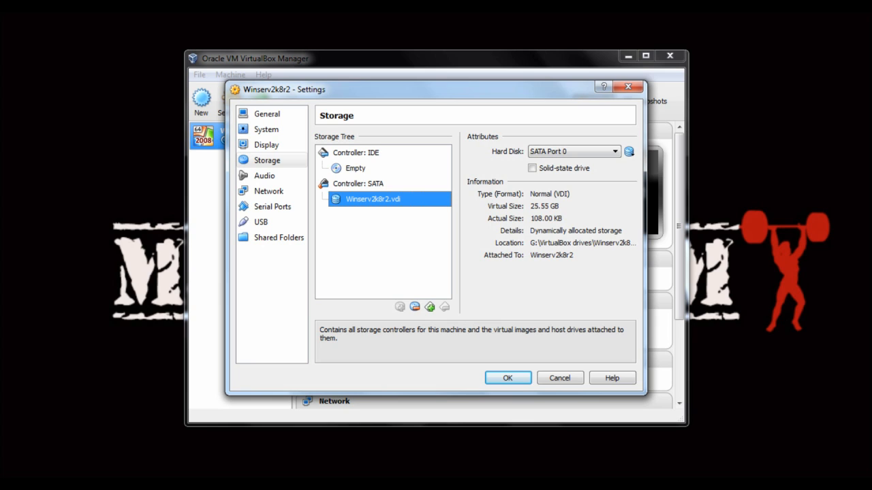
click(355, 168)
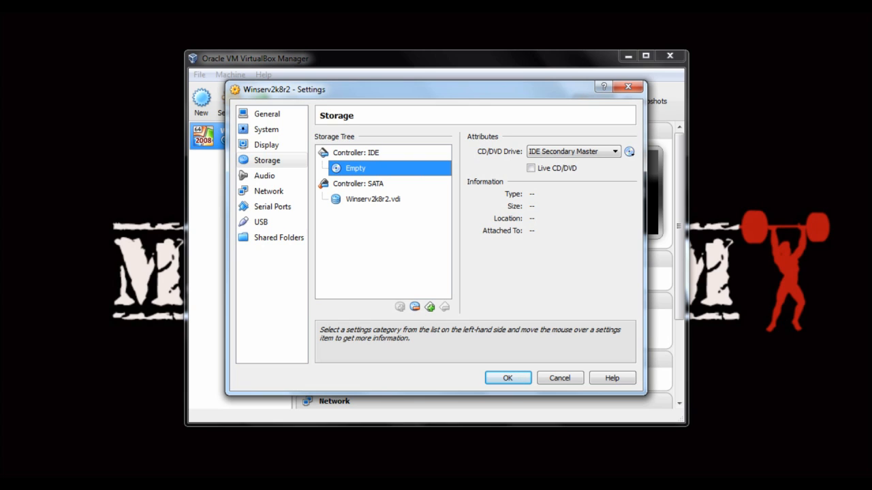
click(264, 175)
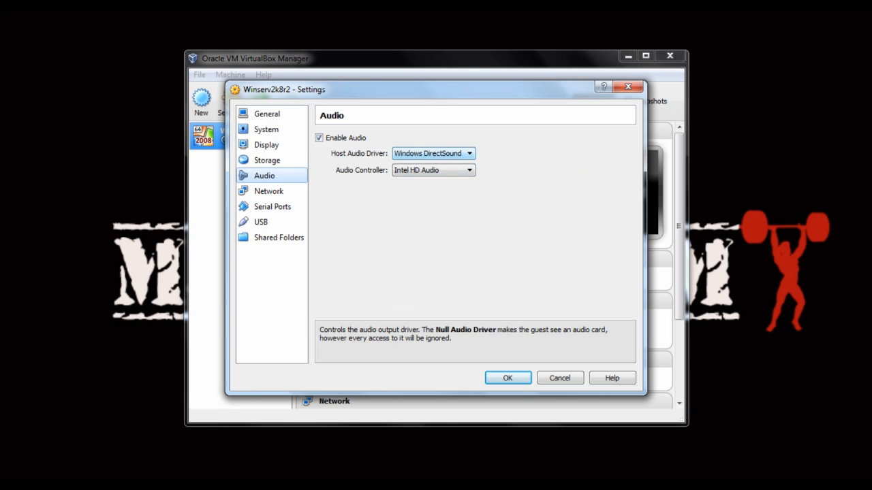
Step: Try ICH AC97 as audio controller, revert to Intel HD Audio, then go to Network
click(434, 170)
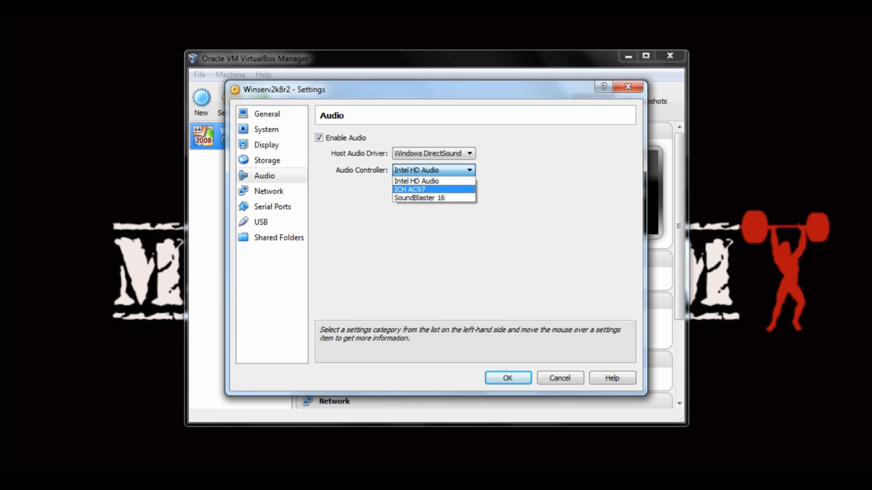
click(411, 189)
click(433, 171)
click(416, 181)
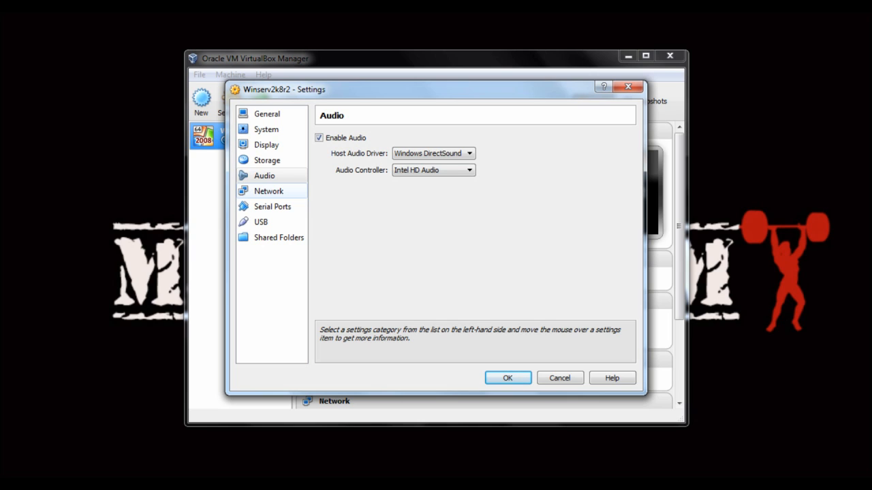
click(268, 191)
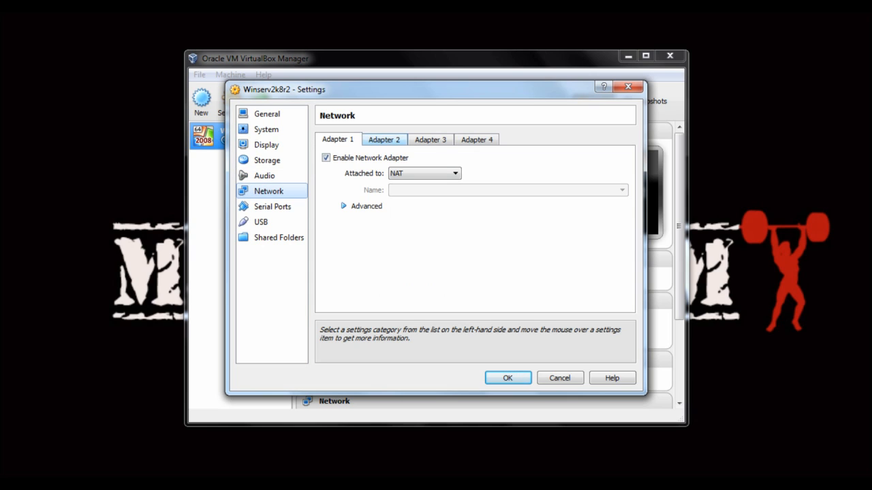
Step: Look over network Adapters 2, 3 and 4, then return to Adapter 1
click(384, 139)
click(430, 138)
click(476, 139)
click(338, 139)
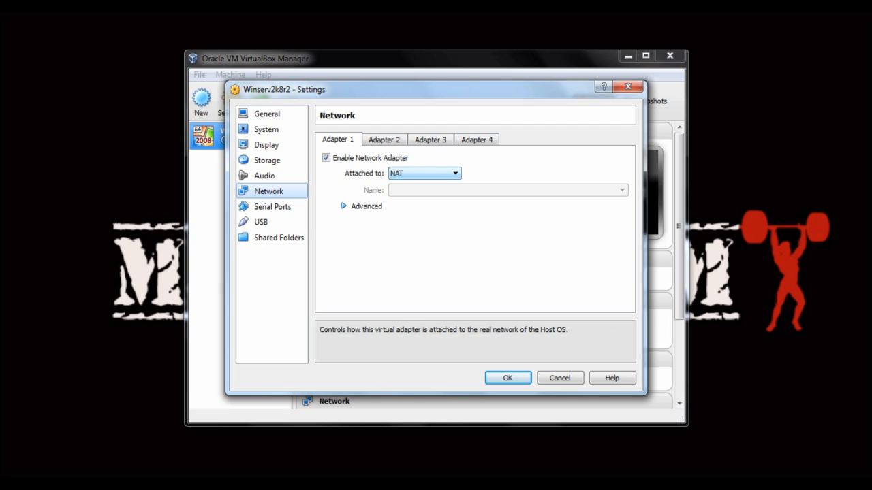
Step: Attach Adapter 1 to Host-only Adapter and set its promiscuous mode to Allow All
click(423, 173)
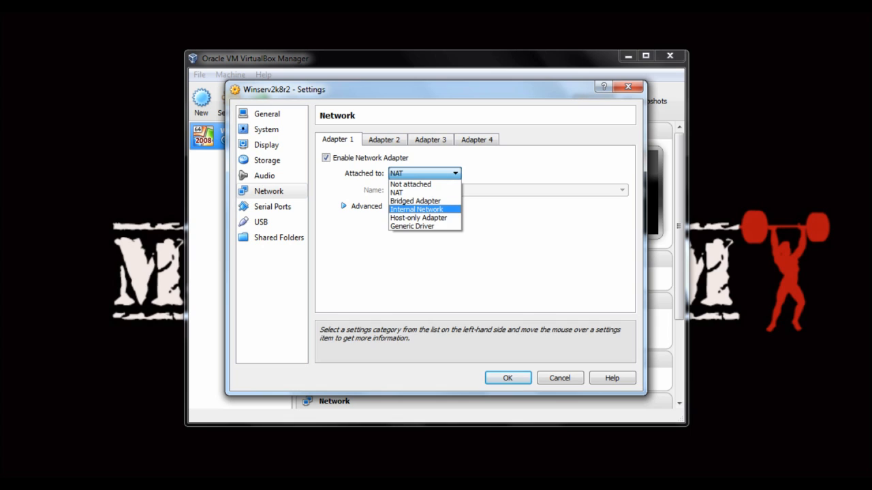
click(412, 218)
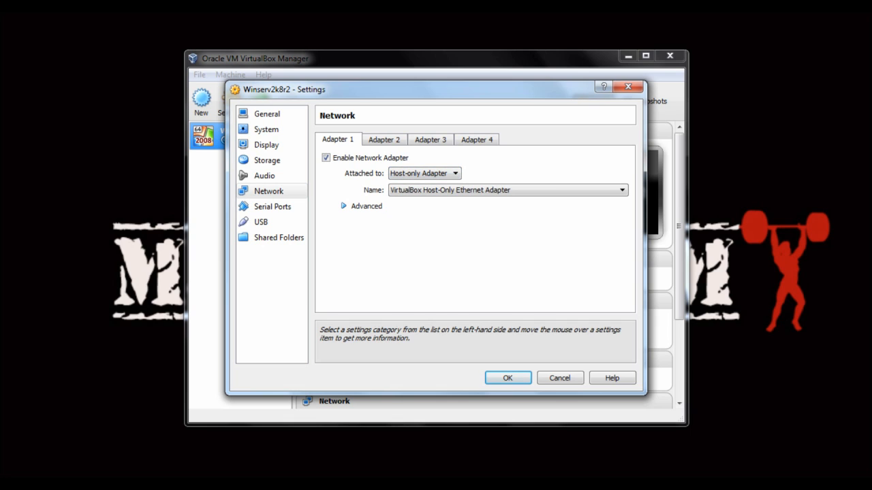
click(344, 206)
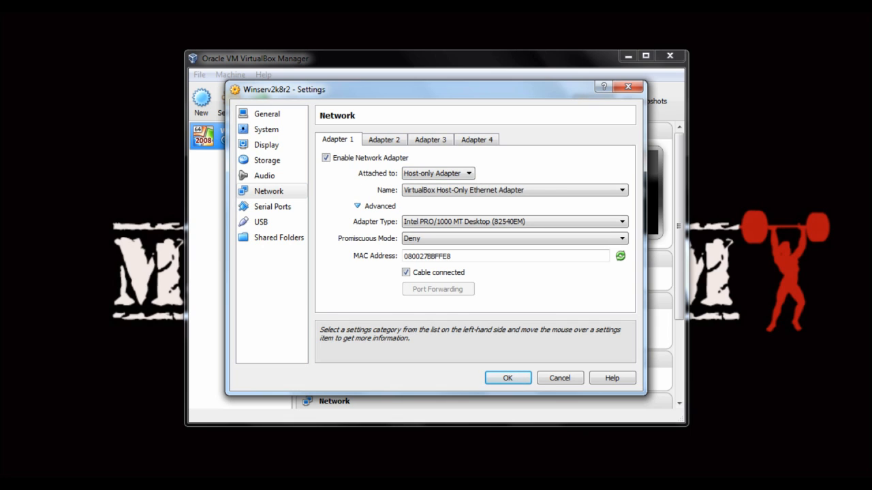
click(443, 238)
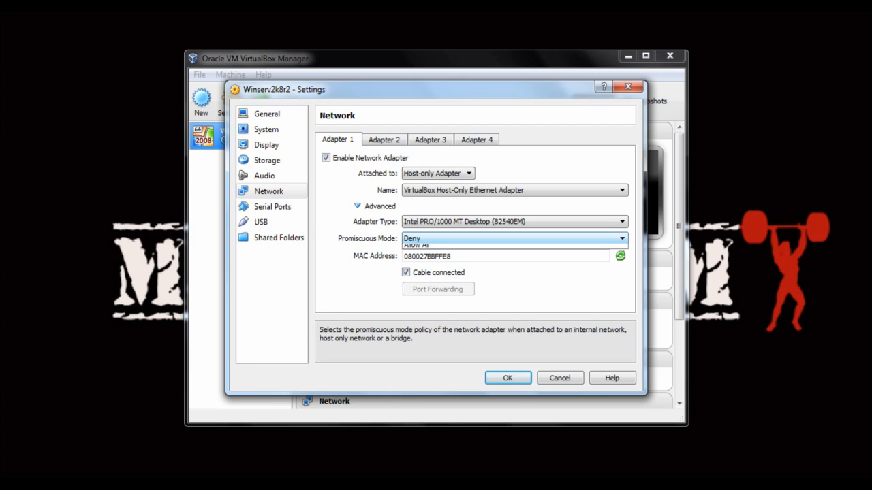
click(442, 267)
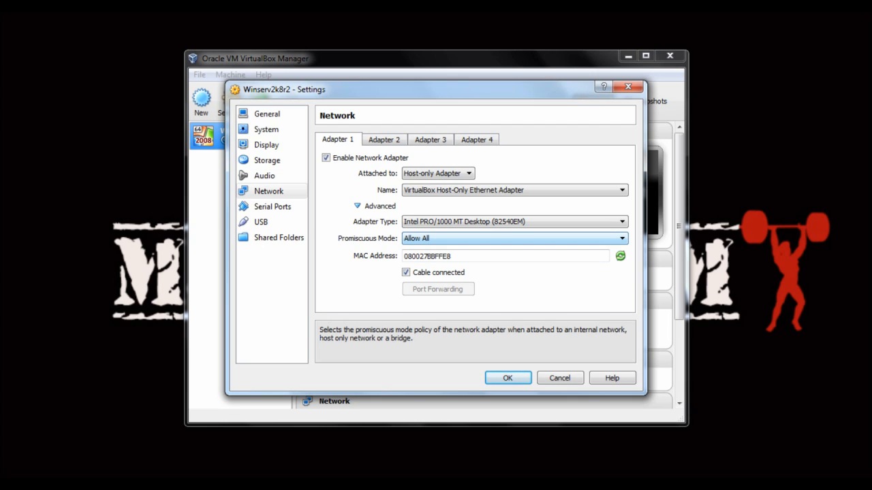
Step: Review the Serial Ports, USB and Shared Folders settings pages
click(272, 206)
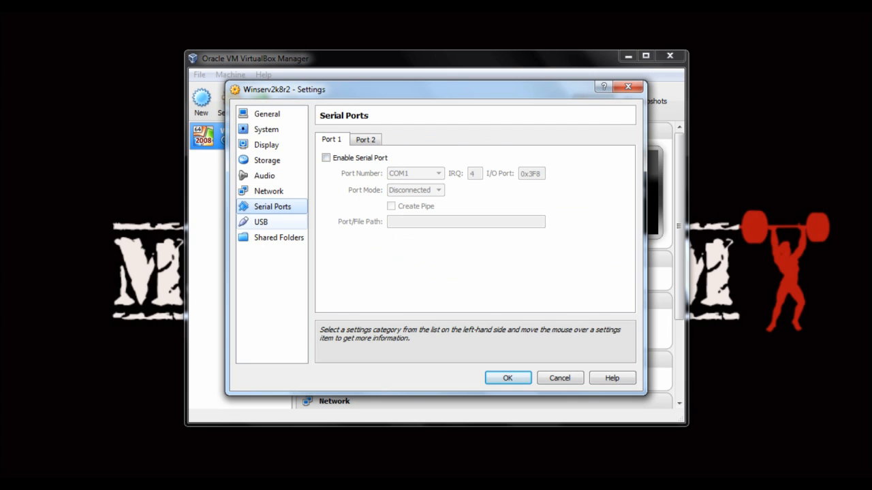
click(262, 222)
click(278, 238)
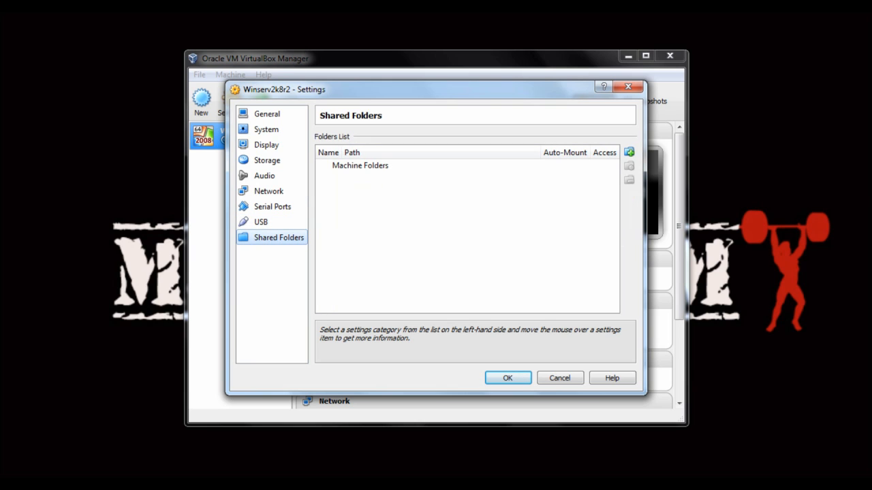
Step: Save the settings and start the Winserv2k8r2 virtual machine
click(508, 378)
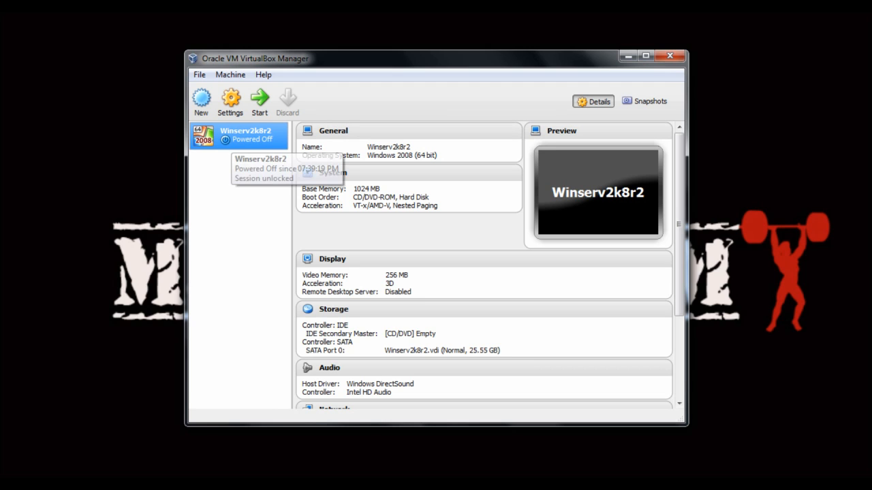
click(259, 99)
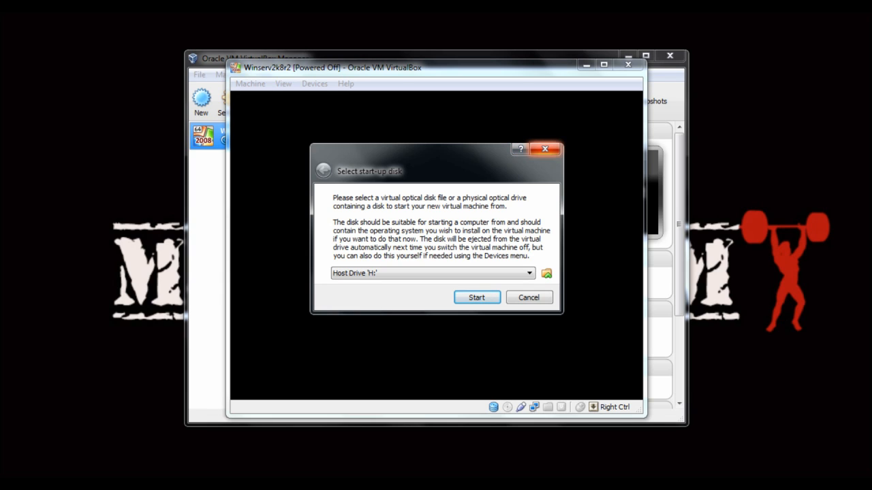
Step: Skip the start-up disk prompt so the VM boots to 'FATAL: No bootable medium found'
click(544, 148)
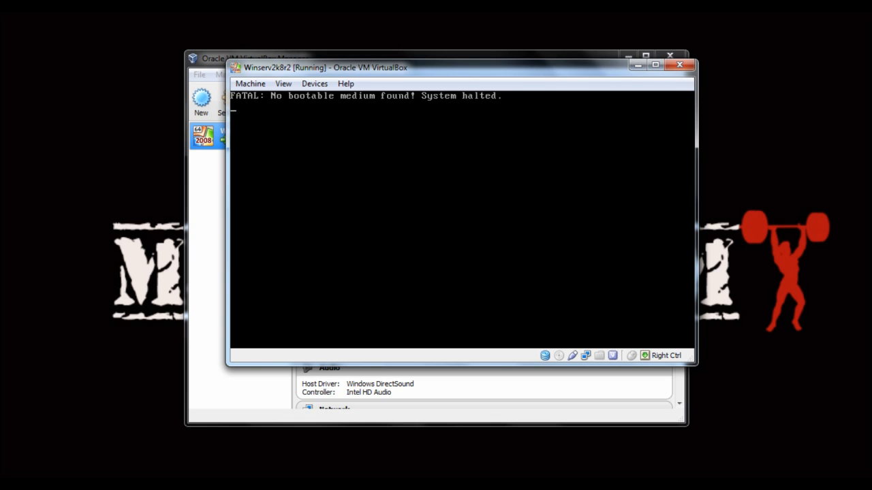
key(alt+Tab)
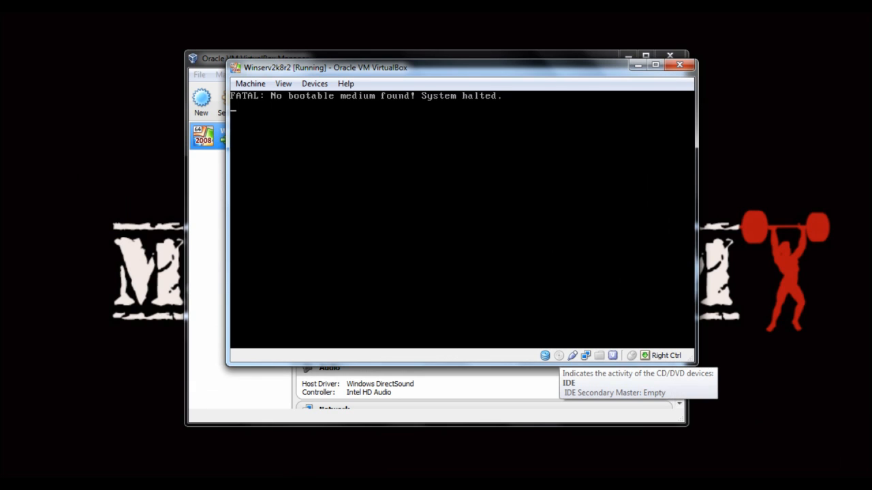
Step: Load the Windows server 2008R2.iso image into the VM's virtual CD/DVD drive
right_click(559, 356)
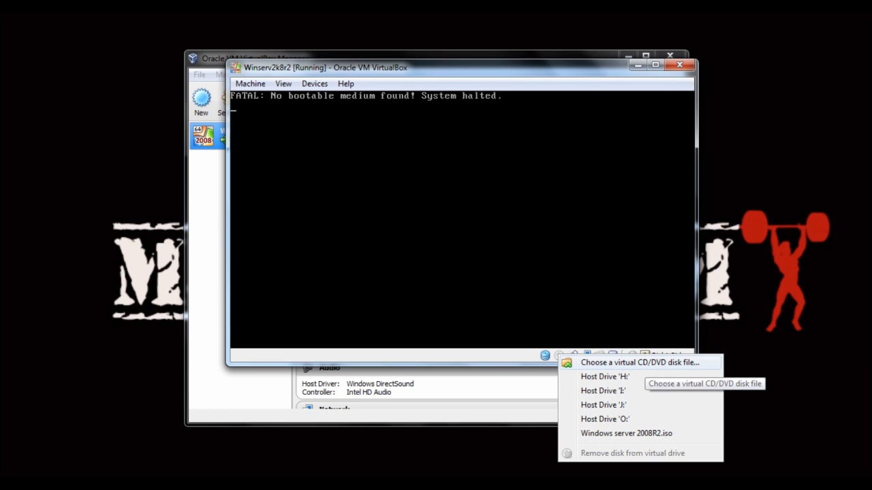
click(626, 362)
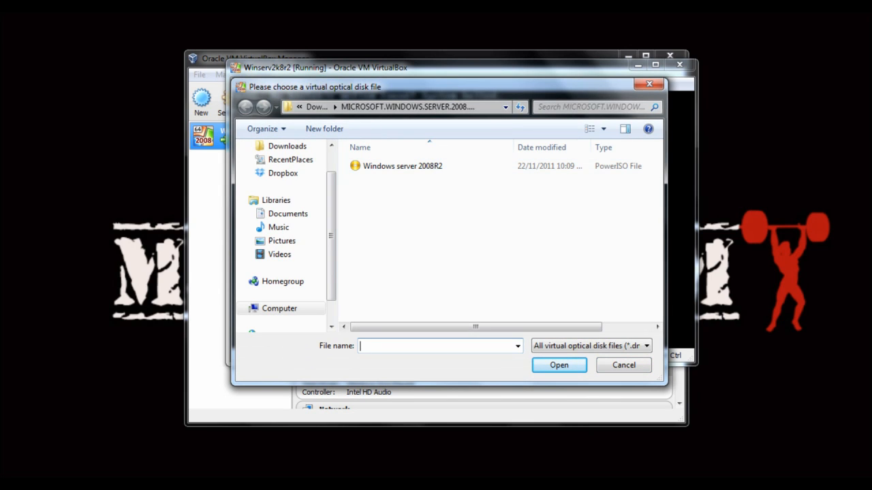
double_click(403, 166)
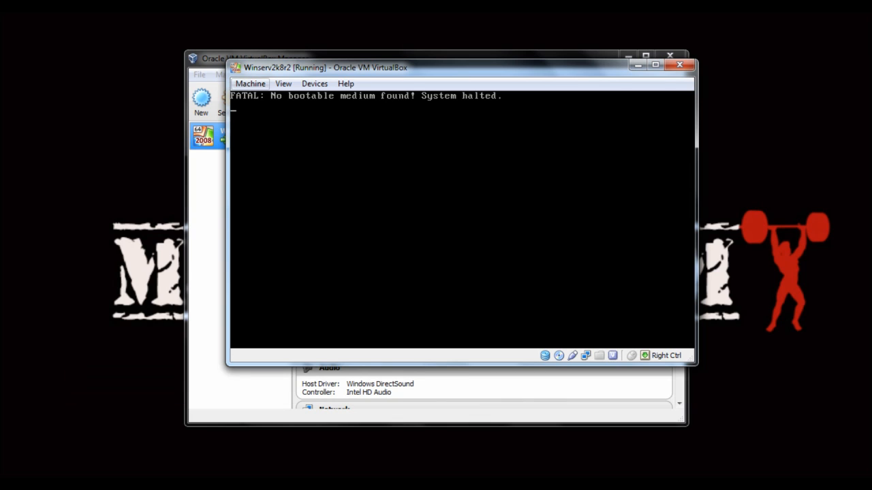
Step: Reset Winserv2k8r2 from the Machine menu and confirm the reset
click(250, 83)
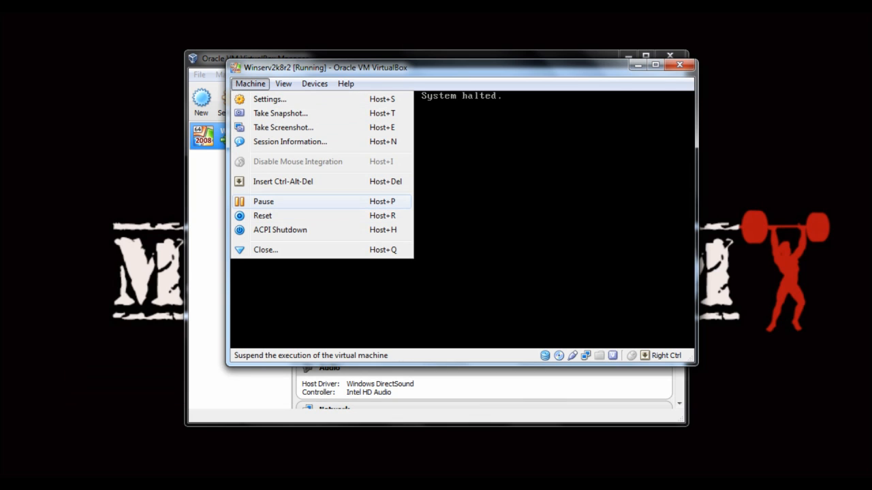
click(262, 216)
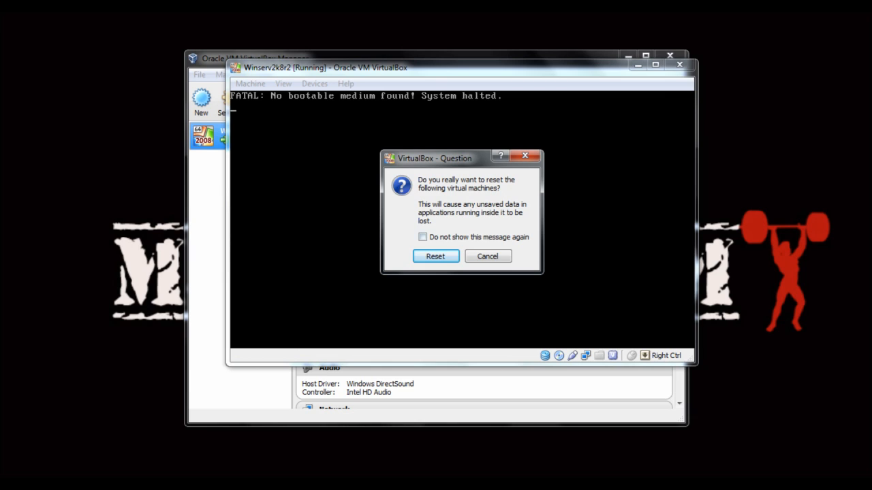
key(Return)
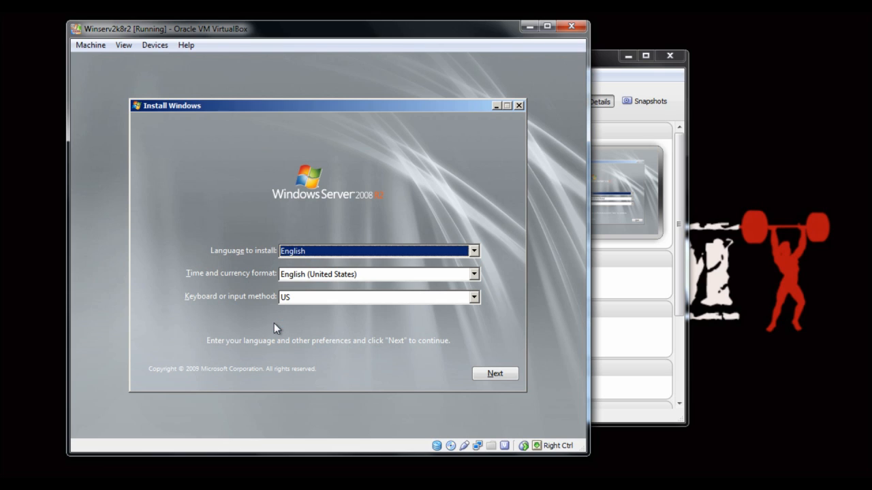
Step: Choose English (Trinidad and Tobago) time and currency format, continue, and begin Install now
click(376, 274)
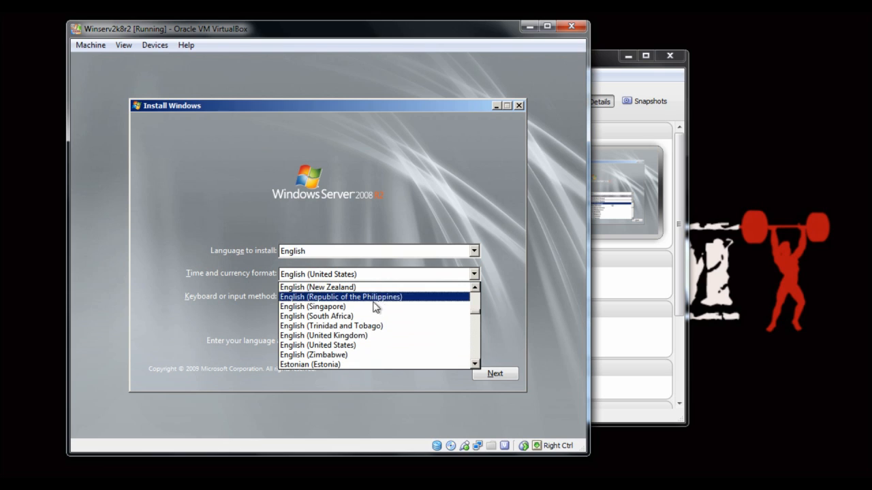
click(331, 326)
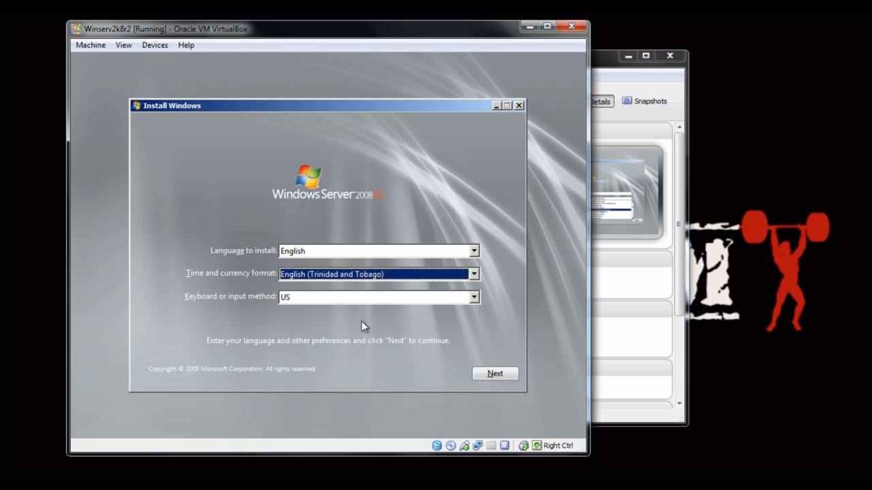
click(493, 374)
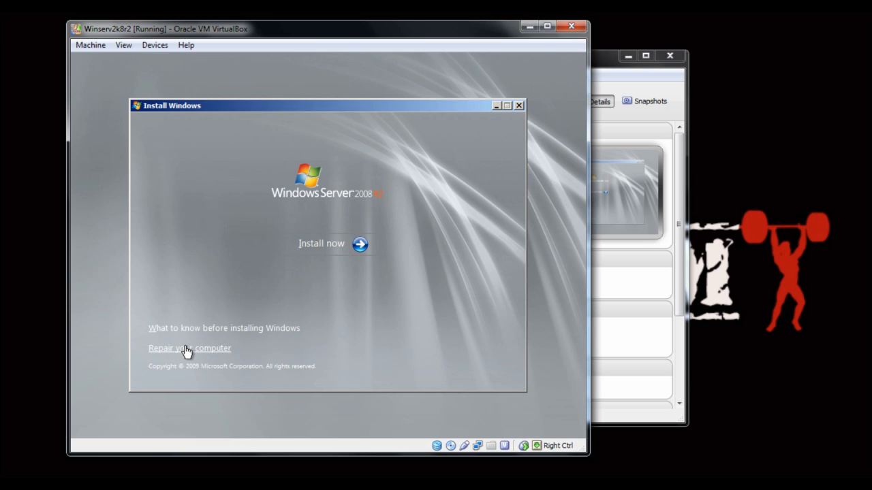
click(358, 249)
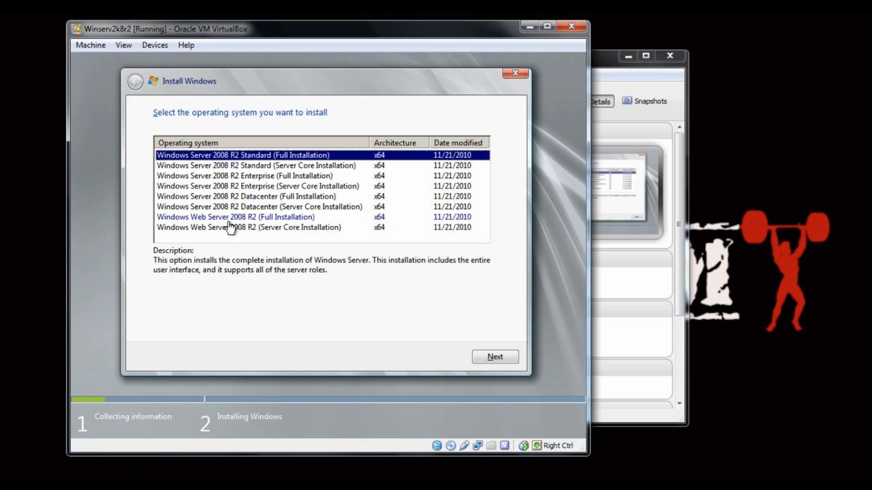
Step: Pick Enterprise (Full Installation), accept the license terms and choose a Custom (advanced) install
click(232, 177)
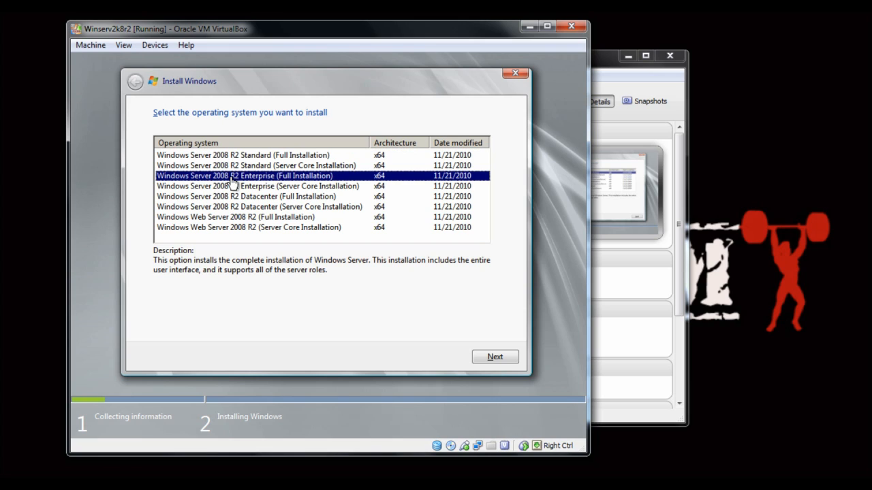
click(506, 357)
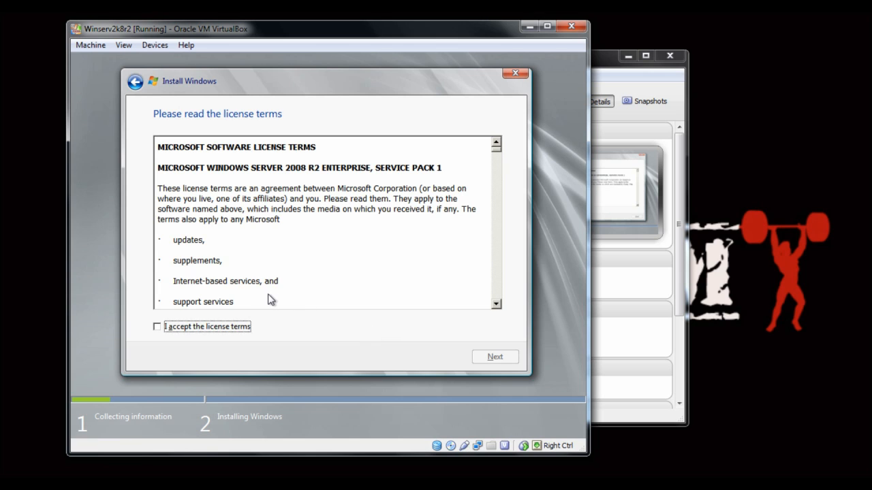
key(space)
key(Return)
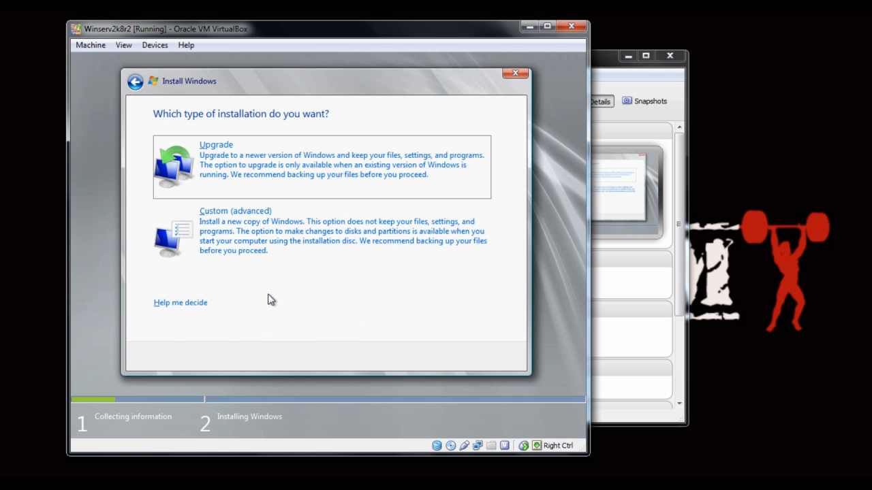
click(229, 238)
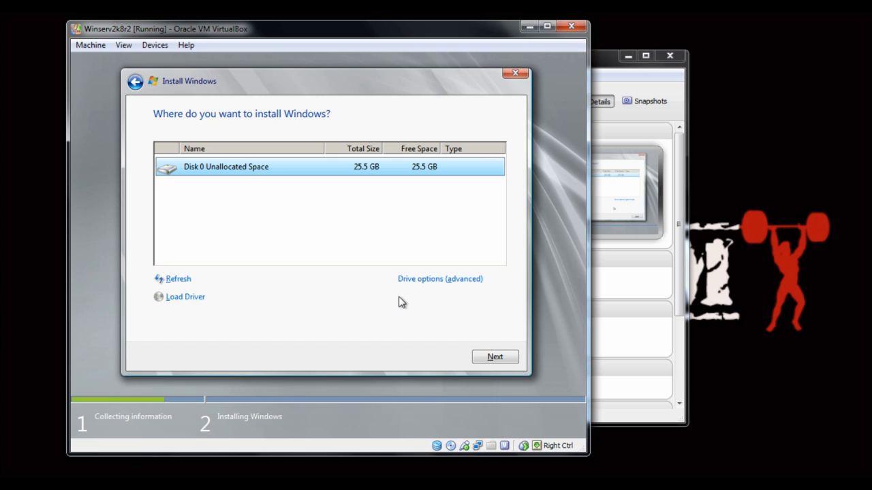
Step: Create a new, smaller partition on Disk 0 and accept the extra system partition notice
click(420, 280)
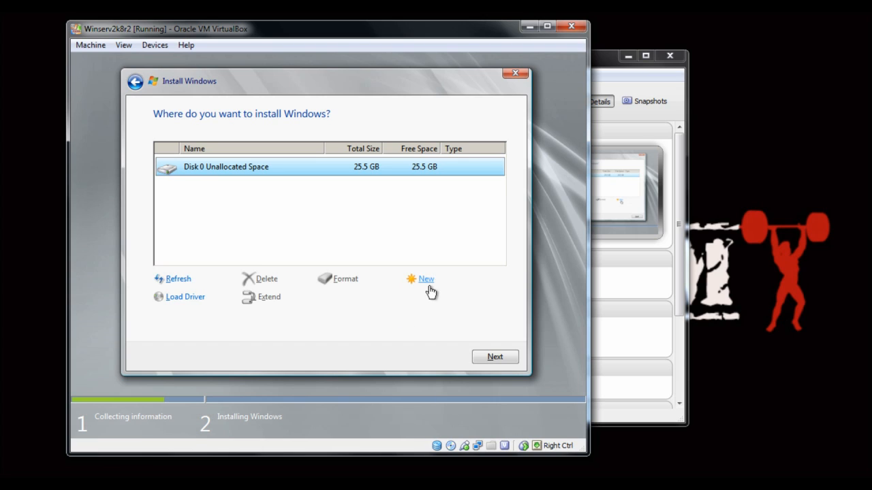
click(423, 280)
click(376, 298)
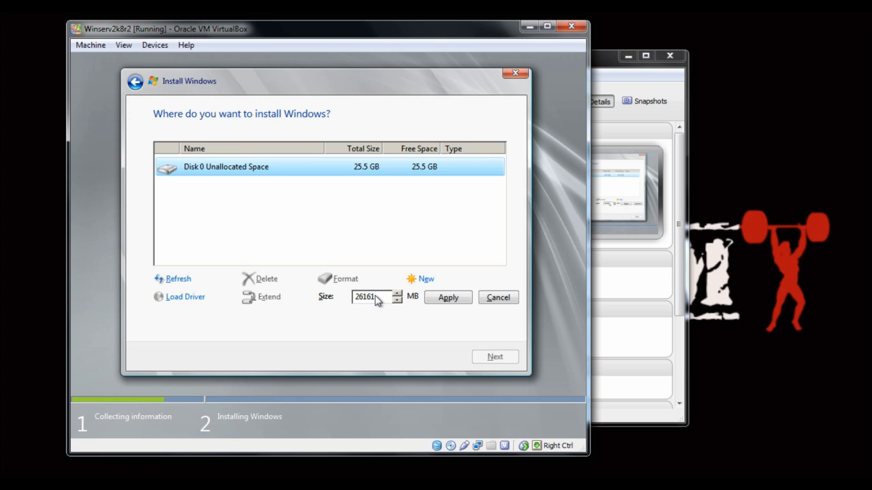
key(BackSpace)
key(BackSpace)
key(BackSpace)
key(BackSpace)
text(5000)
click(446, 298)
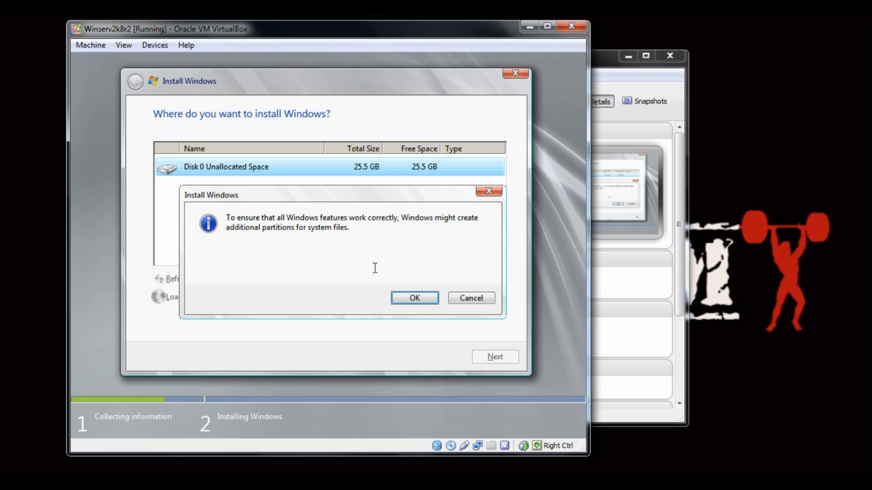
click(412, 300)
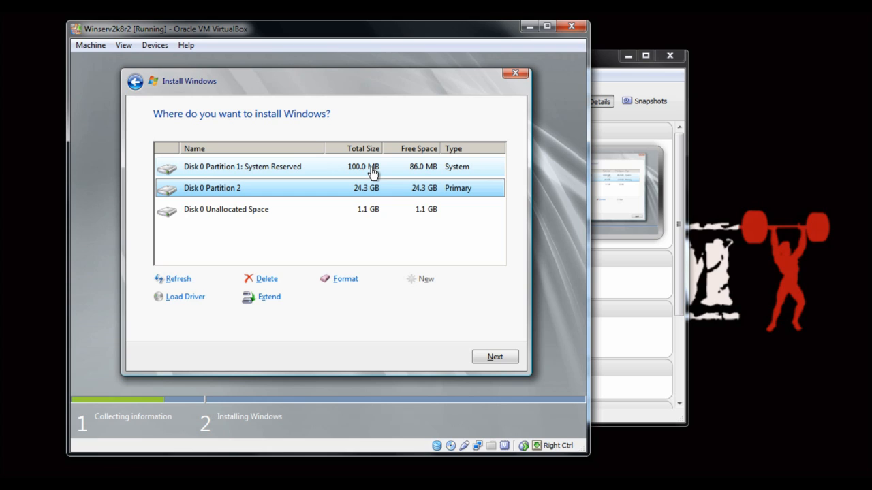
Step: Select Disk 0 Partition 2 (24.3 GB) and start installing Windows onto it
click(233, 211)
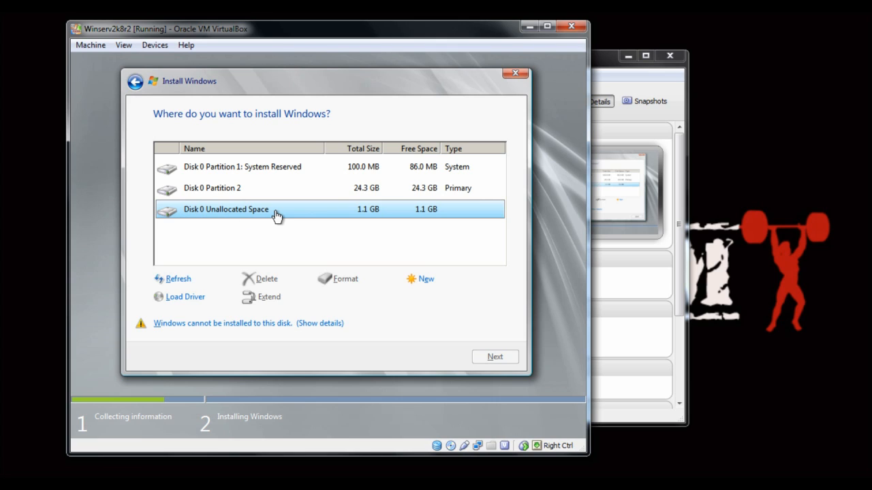
click(350, 192)
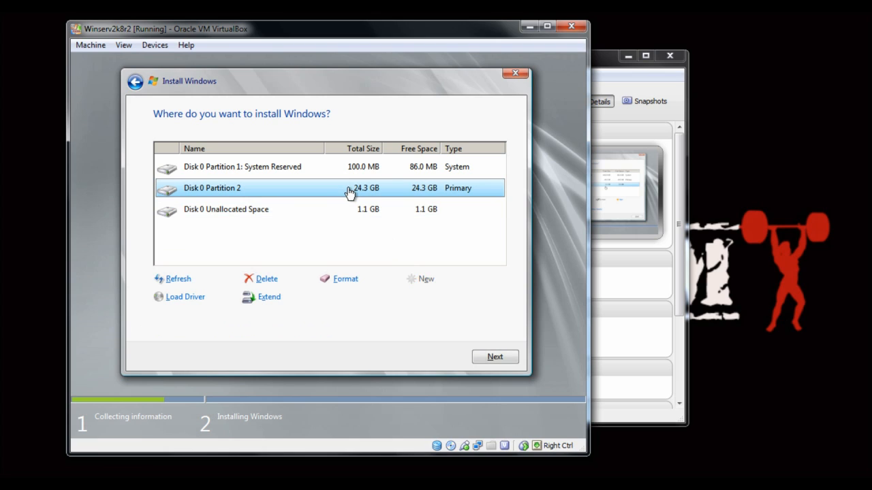
click(493, 358)
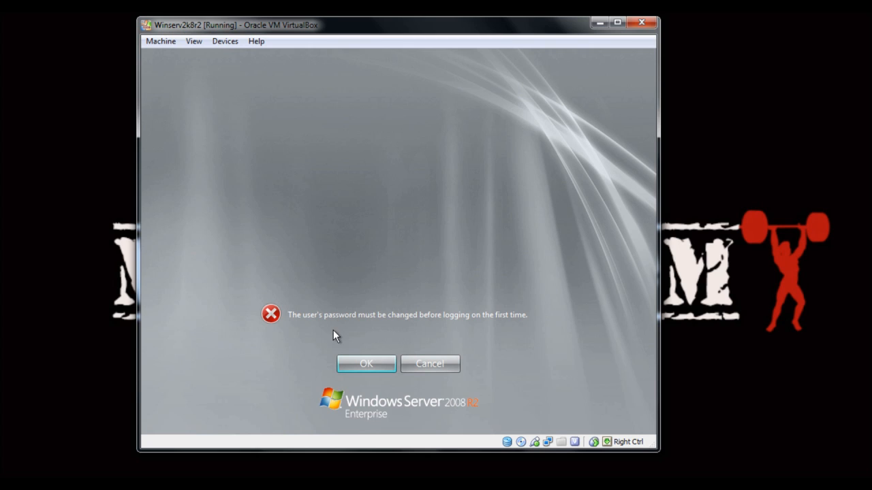
Step: Set a new Administrator password at first logon and log on to Windows
click(366, 365)
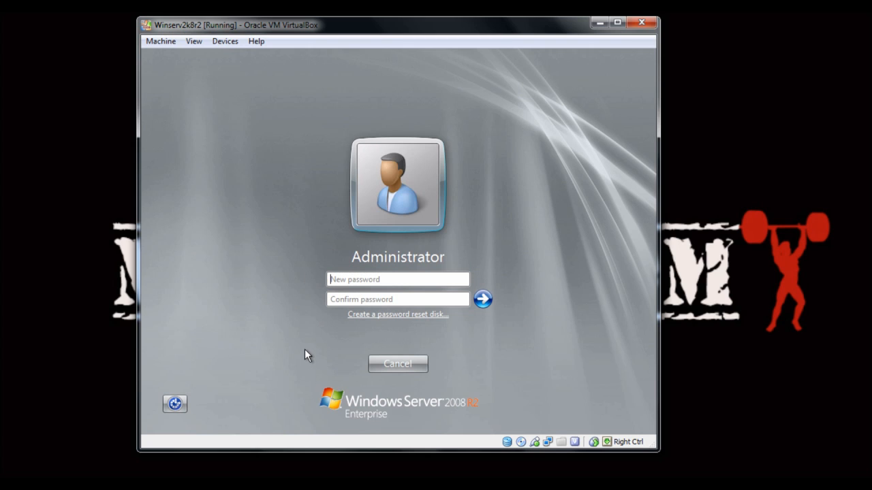
text(P)
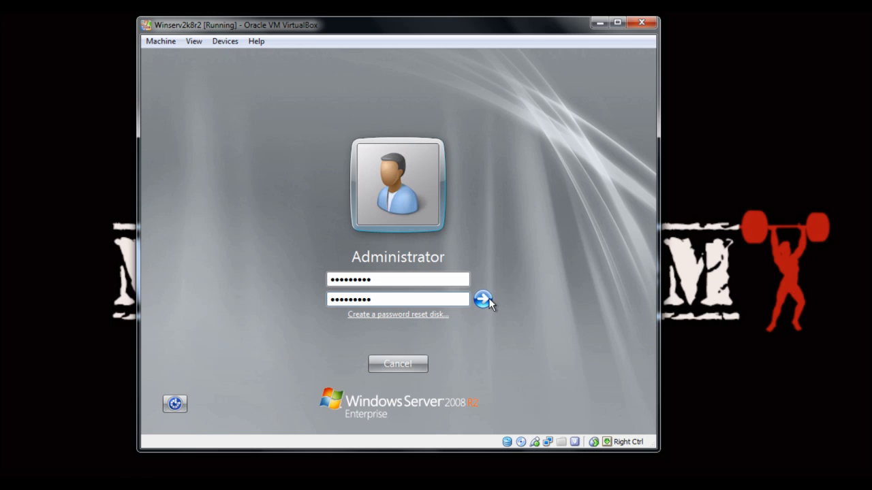
click(489, 298)
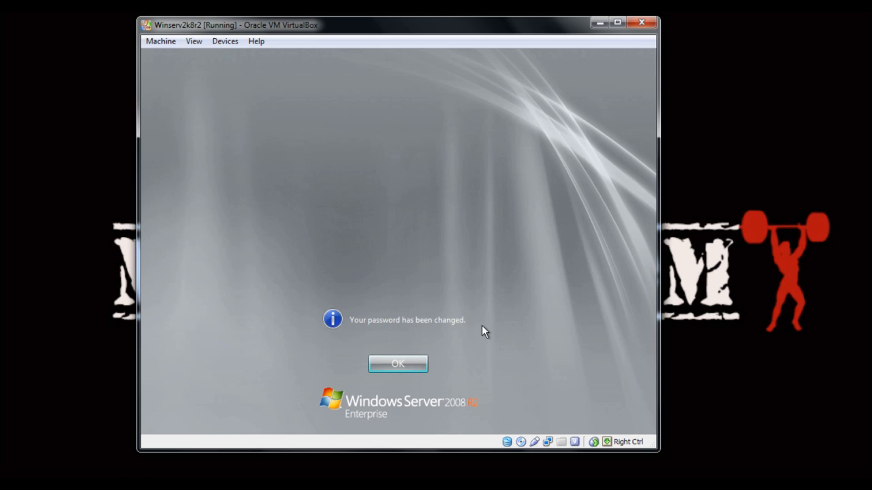
click(391, 361)
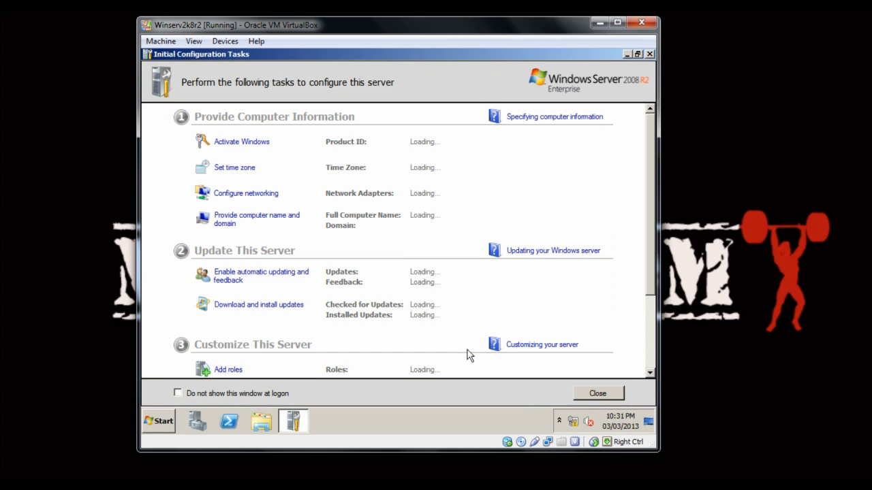
Step: Minimize Initial Configuration Tasks and open Computer from the Start menu
click(627, 53)
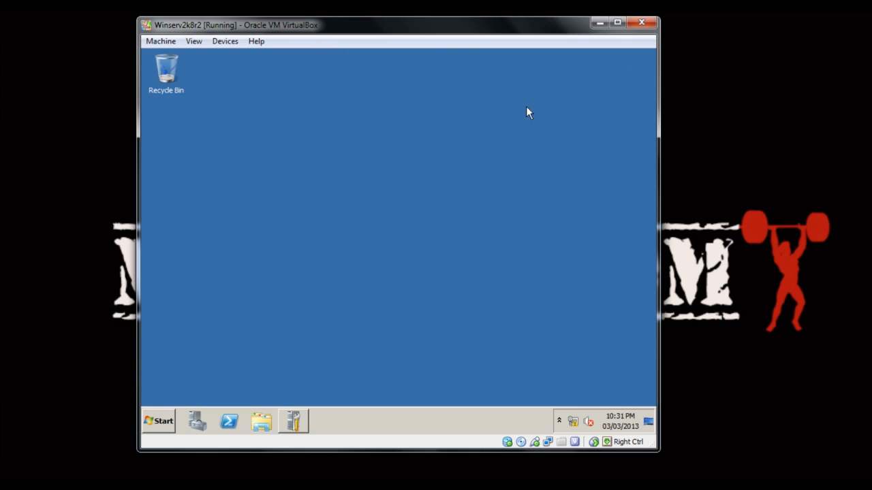
click(160, 425)
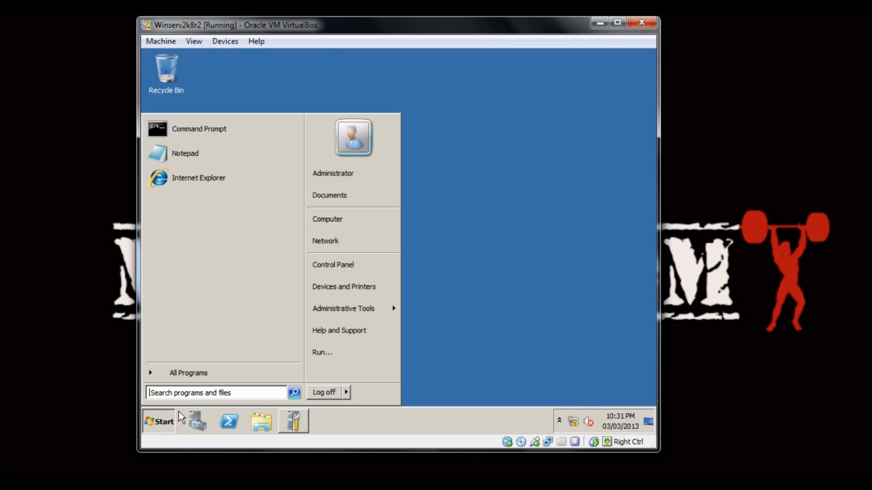
click(339, 221)
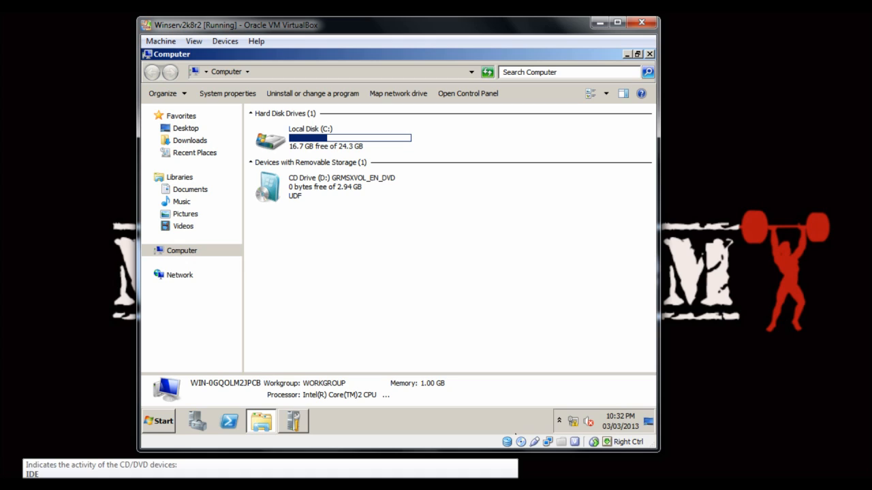
Step: Check which ISO is mounted in the virtual CD/DVD drive, changing nothing
right_click(520, 442)
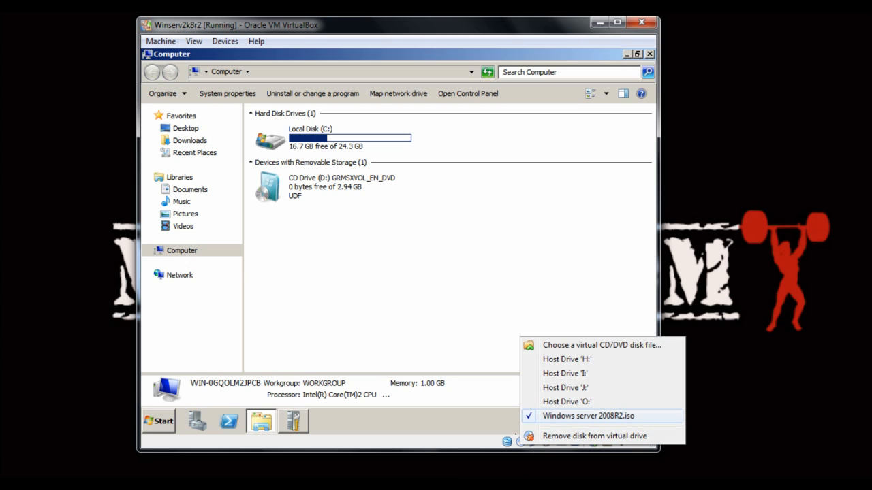
click(377, 309)
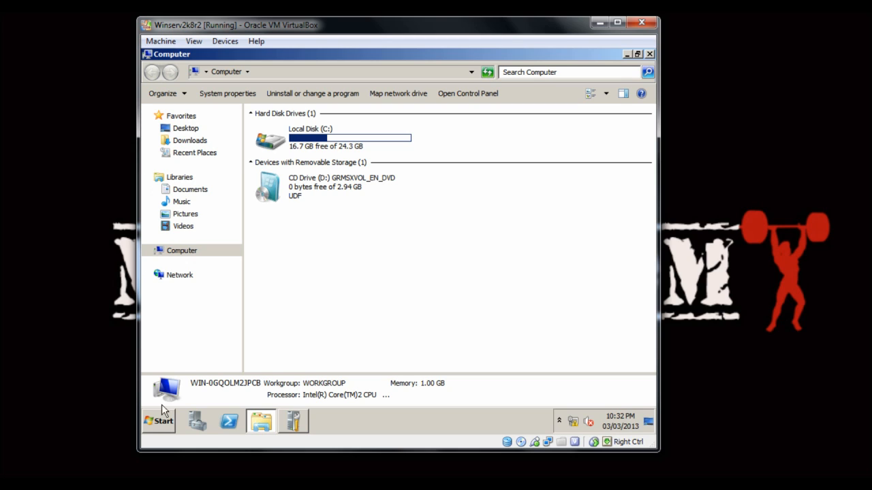
Step: From Computer > Manage, open Disk Management and select Disk 0's 1.13 GB unallocated space
right_click(161, 426)
click(161, 422)
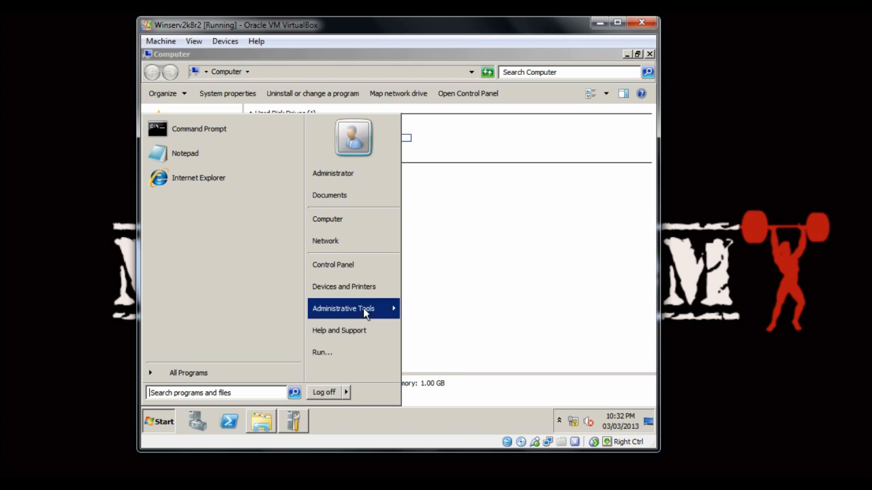
right_click(333, 225)
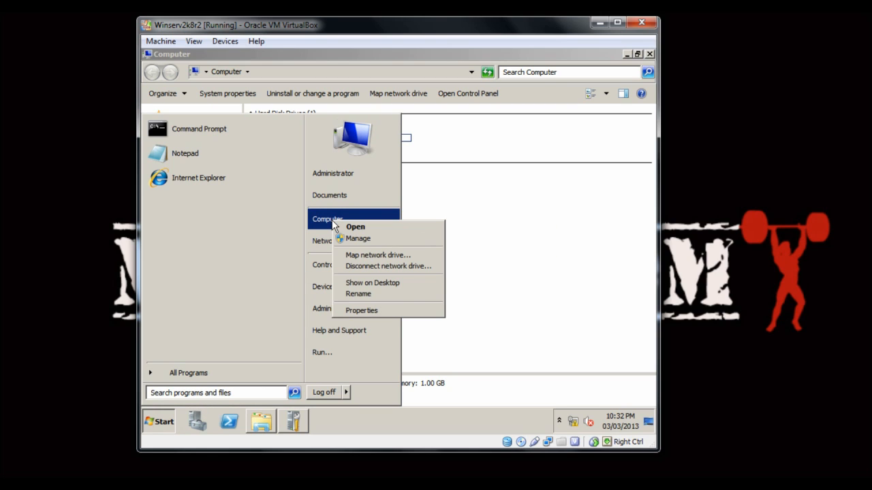
click(361, 238)
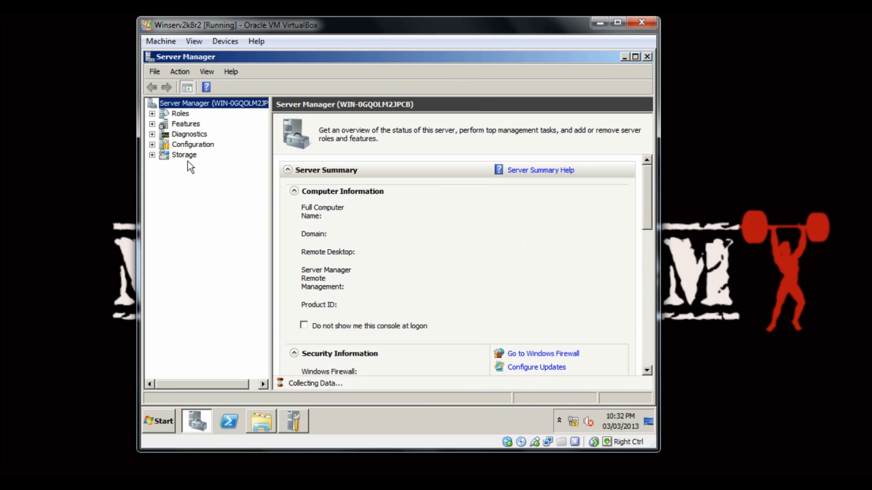
click(182, 156)
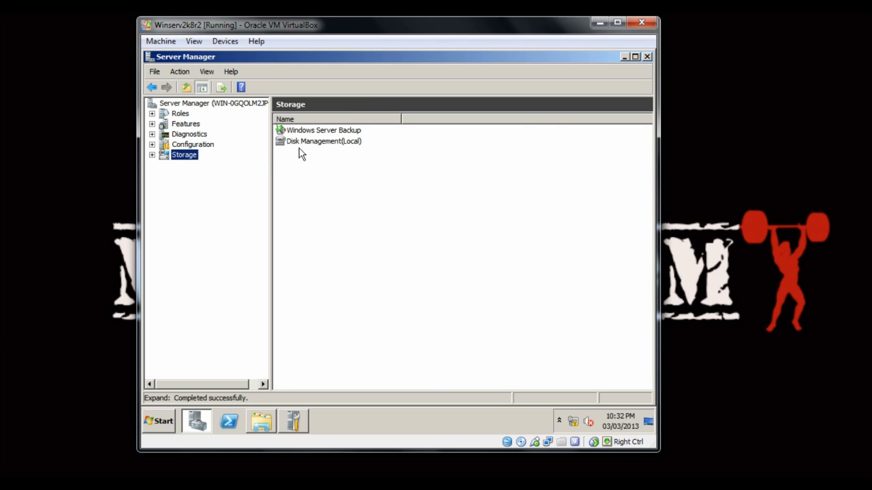
double_click(301, 142)
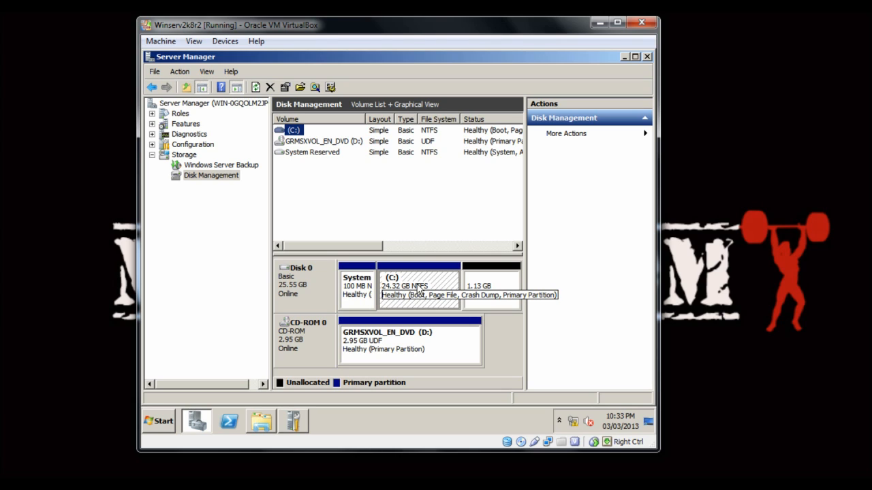
click(494, 289)
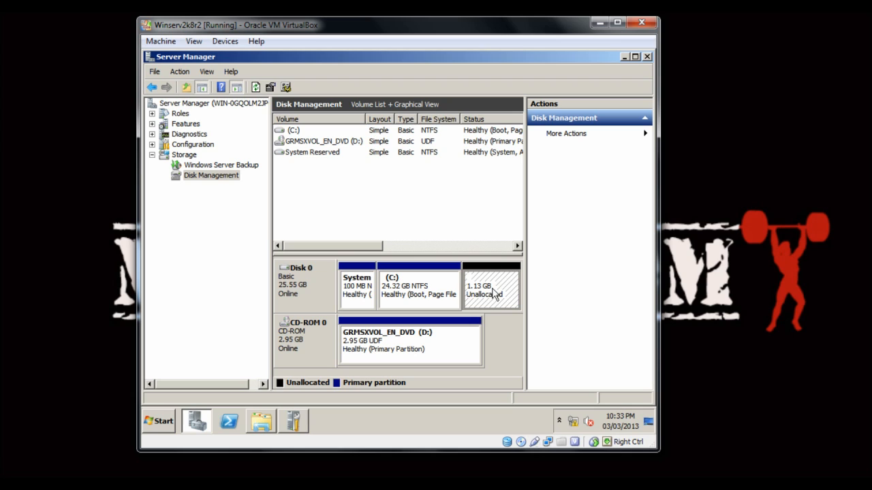
Step: Start a New Simple Volume on the unallocated space using the full 1159 MB and drive letter E
right_click(483, 289)
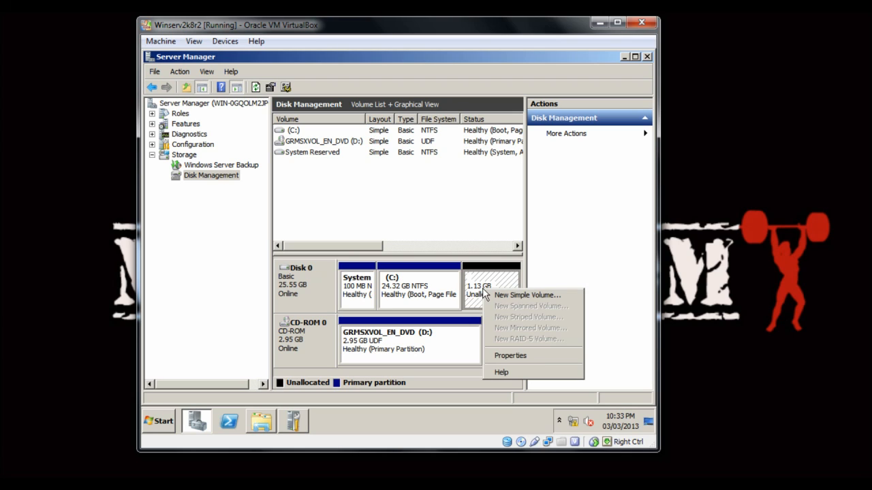
click(498, 297)
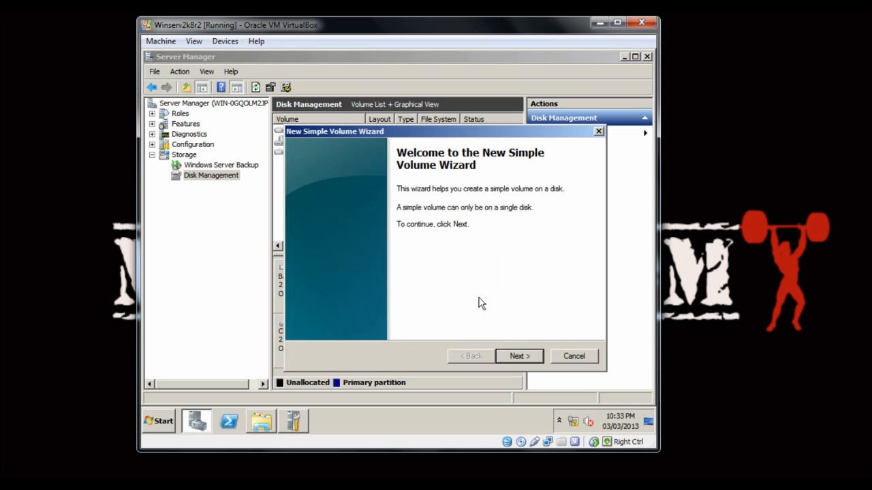
click(516, 355)
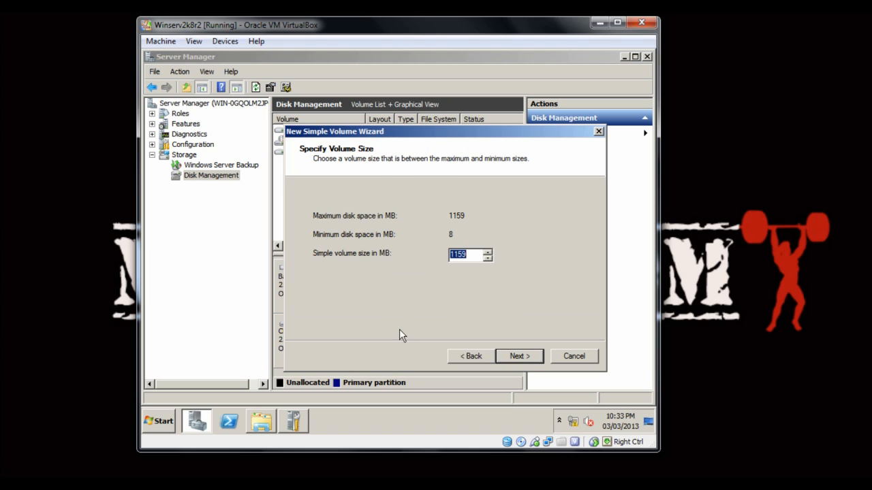
click(520, 355)
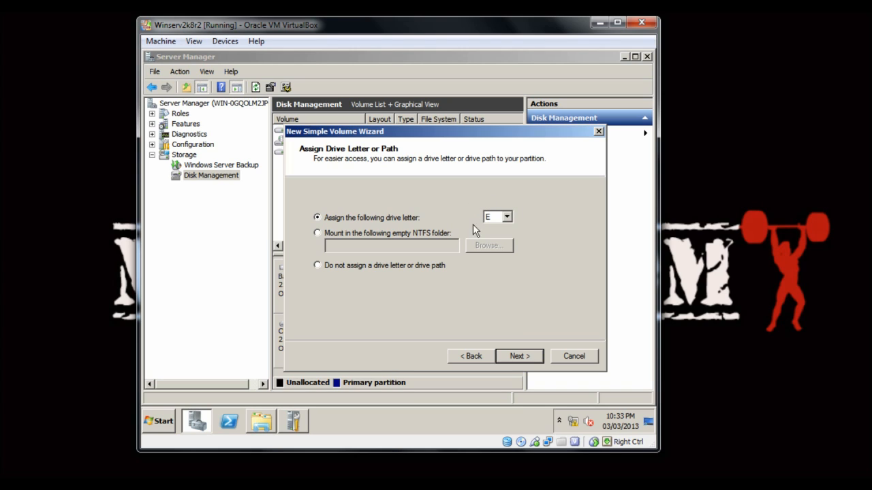
click(517, 355)
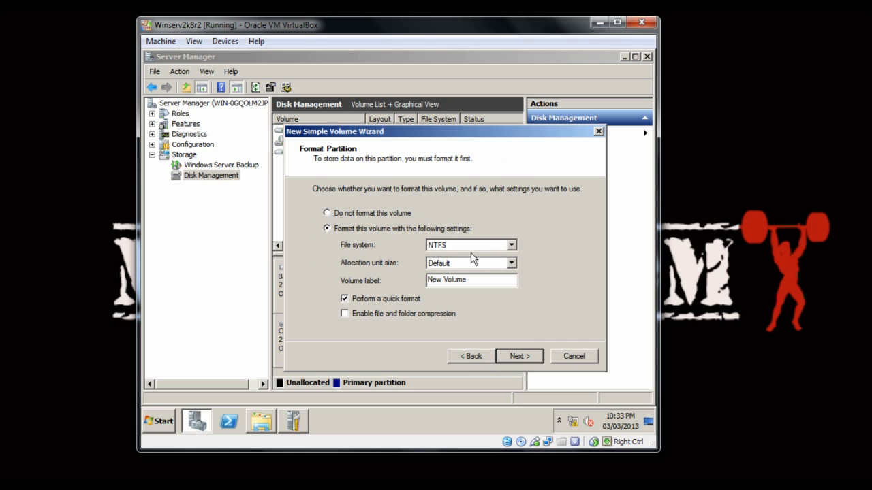
Step: Format the volume as NTFS with the default allocation unit size and label 'storage'
click(512, 245)
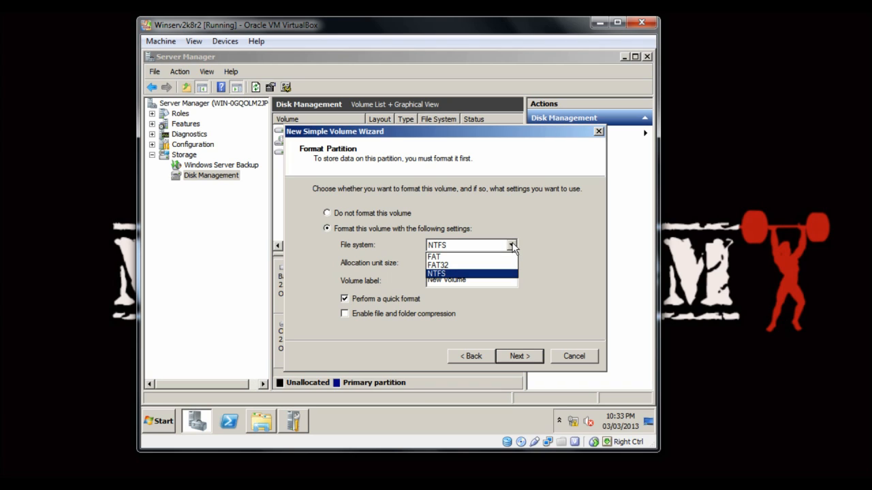
click(512, 245)
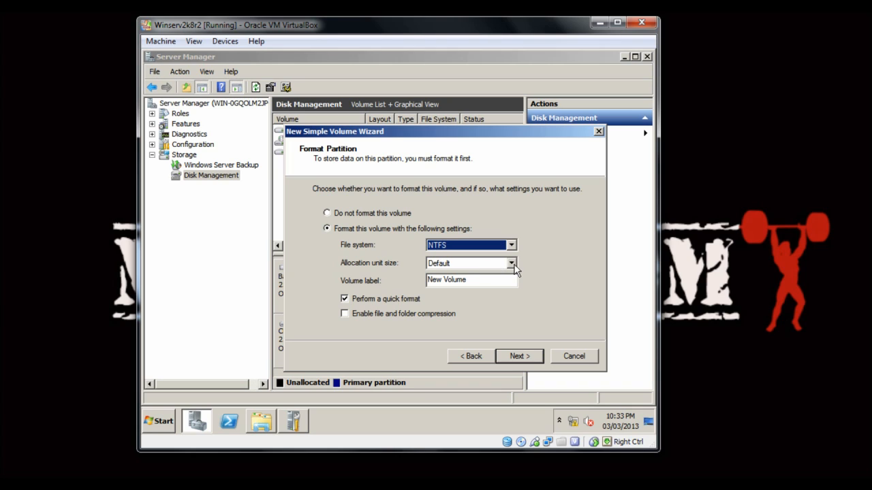
click(514, 265)
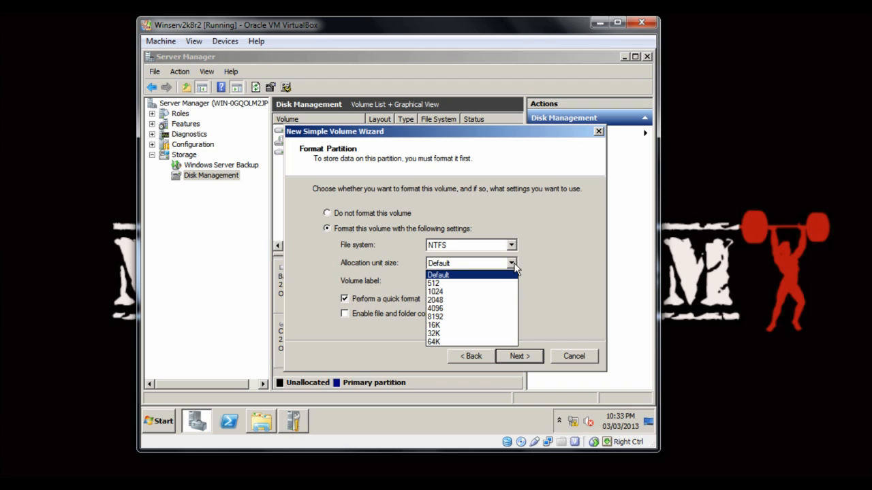
click(515, 266)
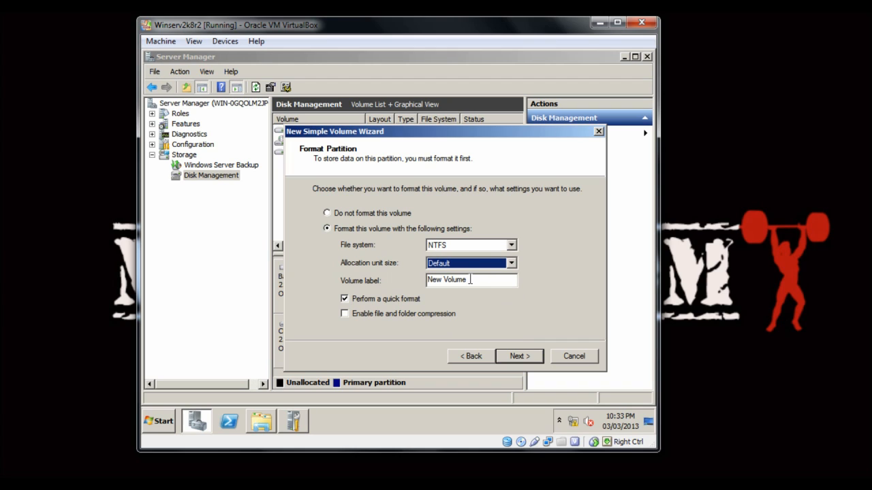
key(Tab)
key(BackSpace)
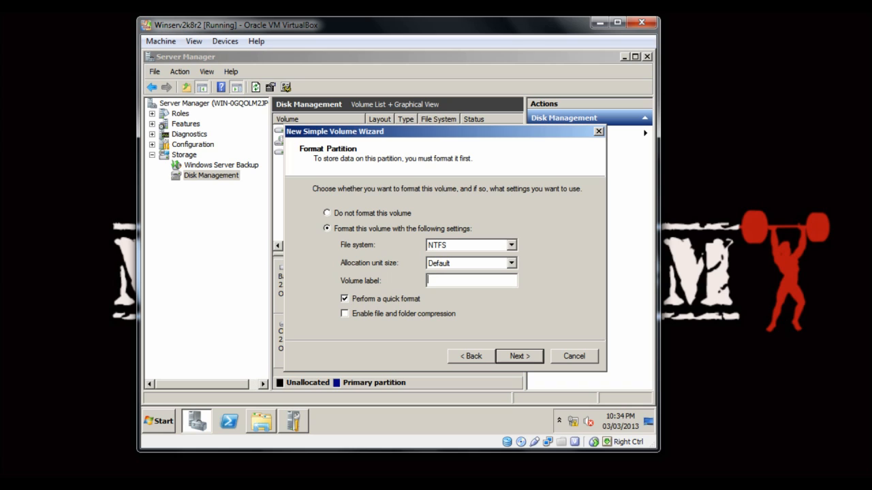
text(storage)
Step: Finish the wizard, close Server Manager, and open the empty storage (E:) drive
click(511, 356)
click(514, 355)
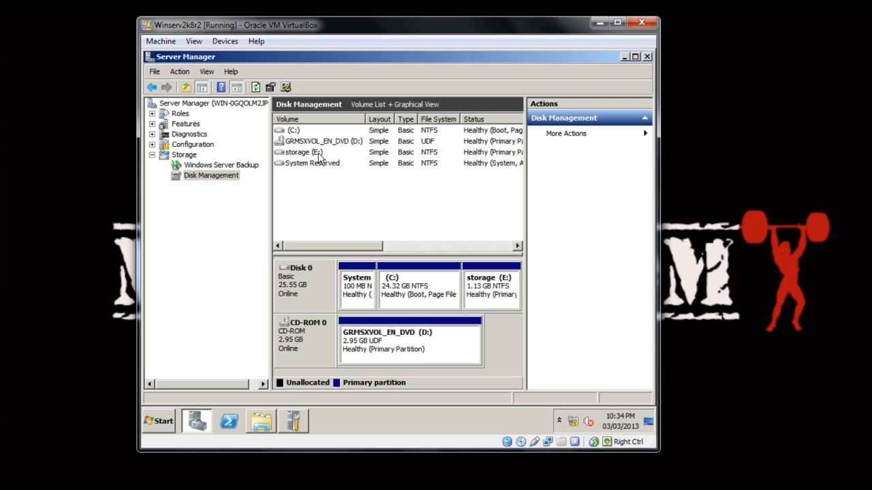
click(646, 57)
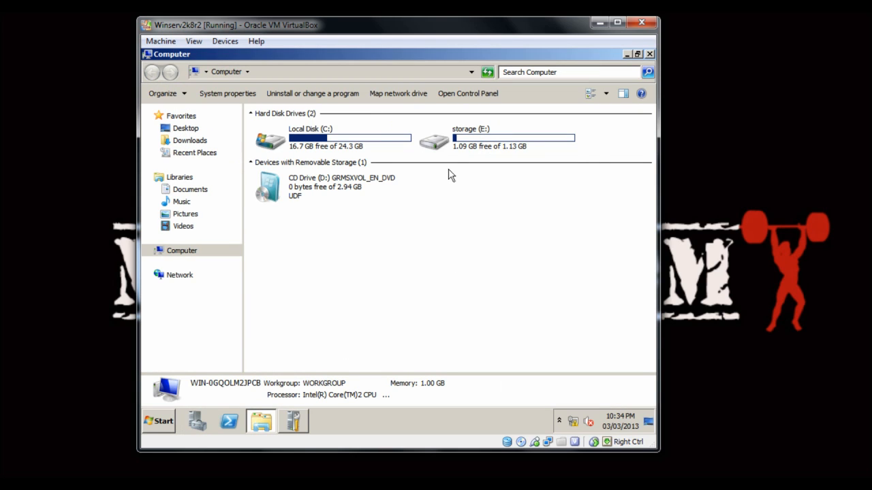
double_click(437, 141)
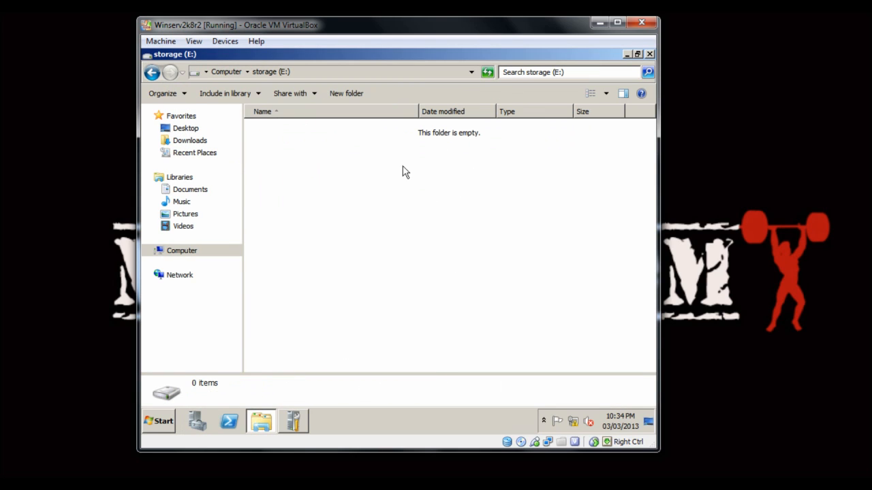